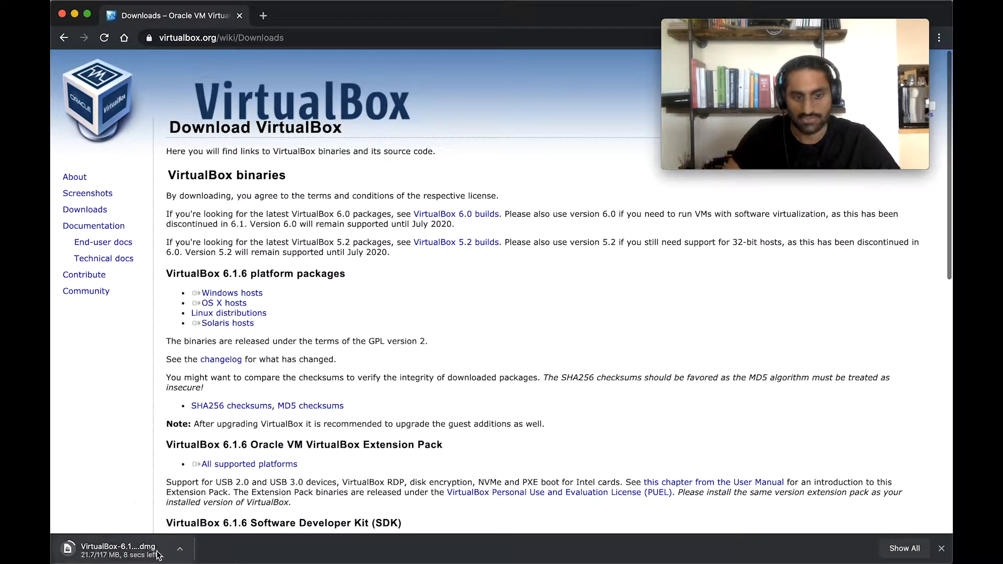
Step: Cancel the running VirtualBox installer download and dismiss the browser's download bar
left_click(180, 548)
left_click(203, 551)
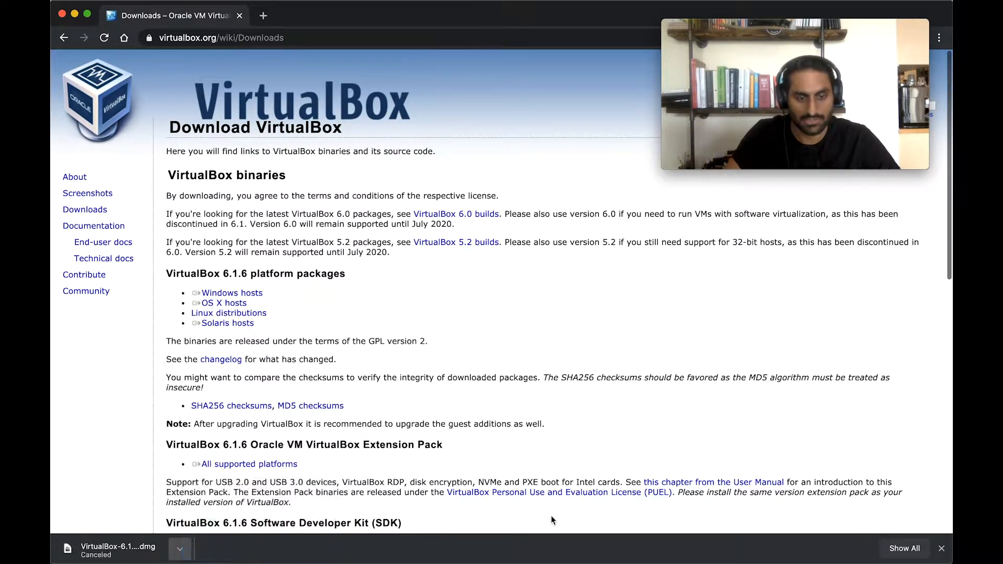
left_click(941, 547)
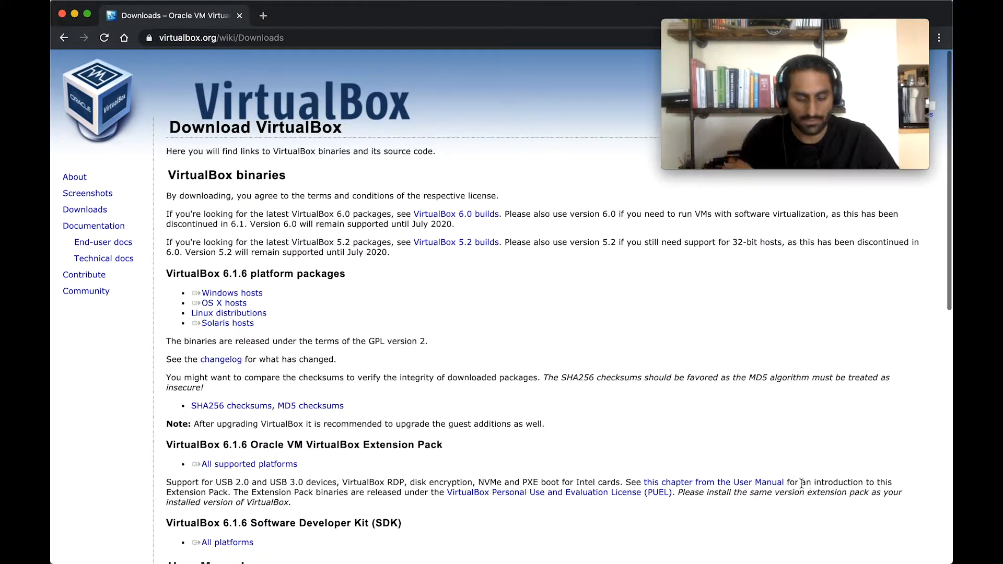
Step: Search the Mac for "virtualbox" and launch the VirtualBox application
key("super+space")
type("virtualbox")
key("Return")
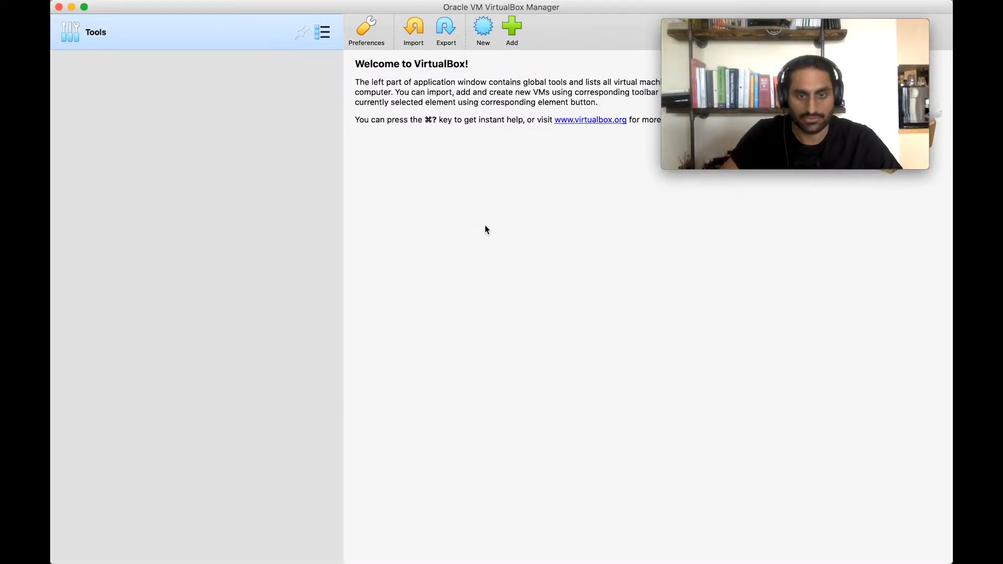
key("ctrl+Up")
left_click(374, 335)
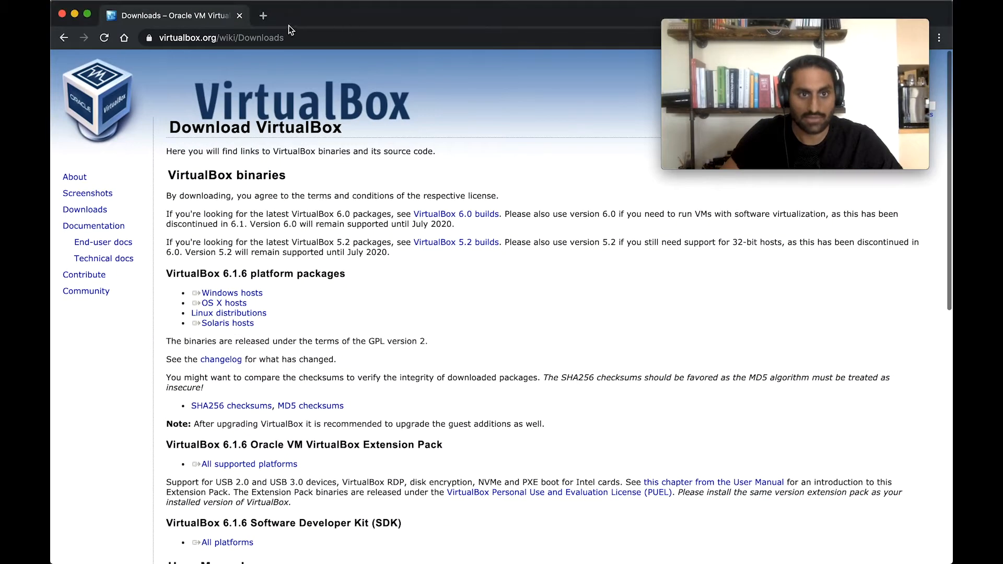
left_click(262, 18)
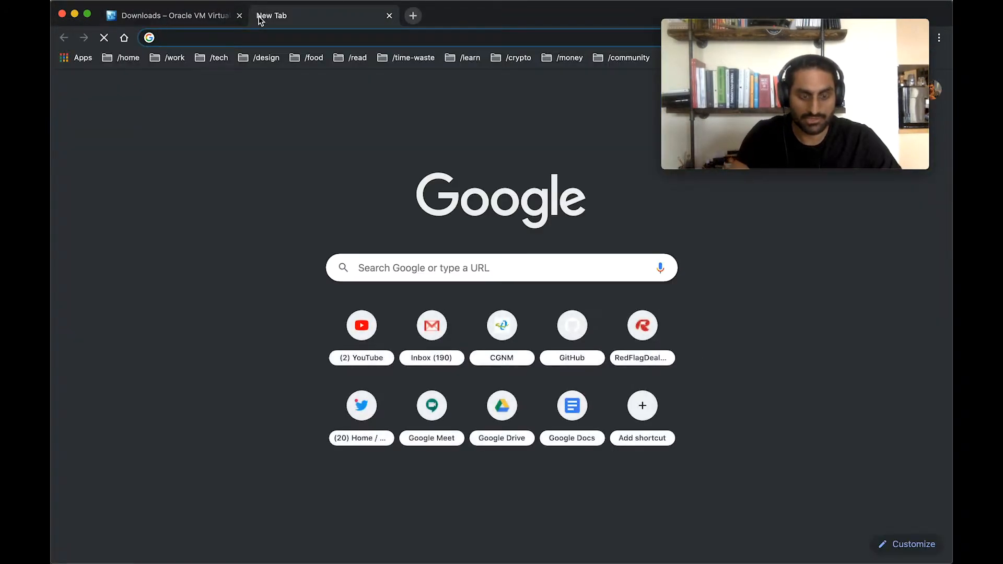
type("ubuntu")
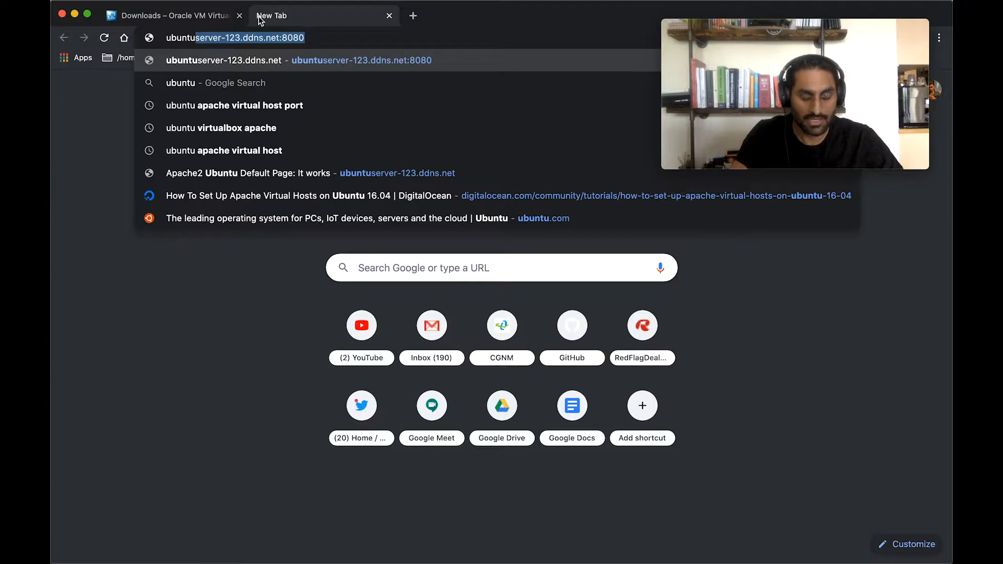
type(" serv")
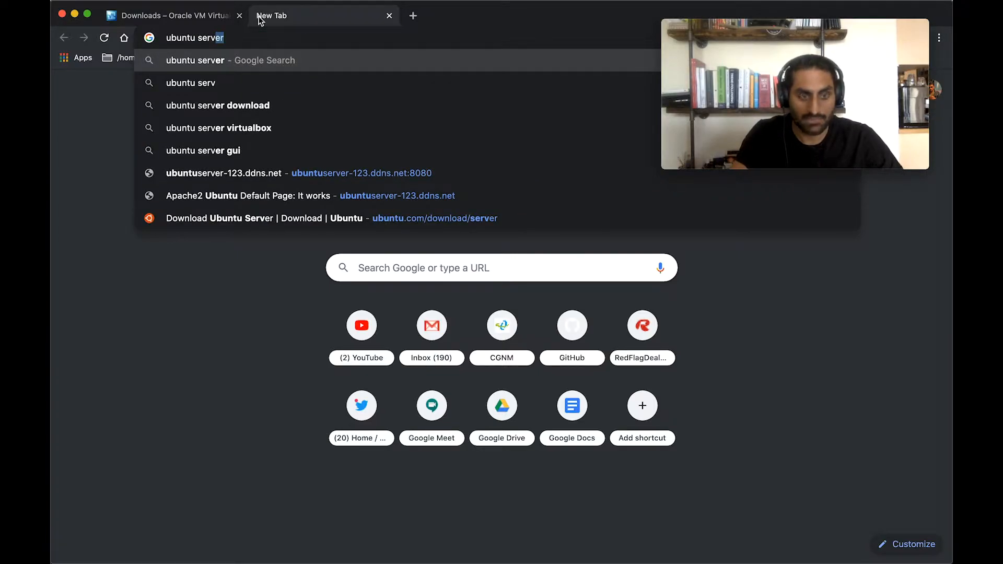
key("Return")
left_click(276, 194)
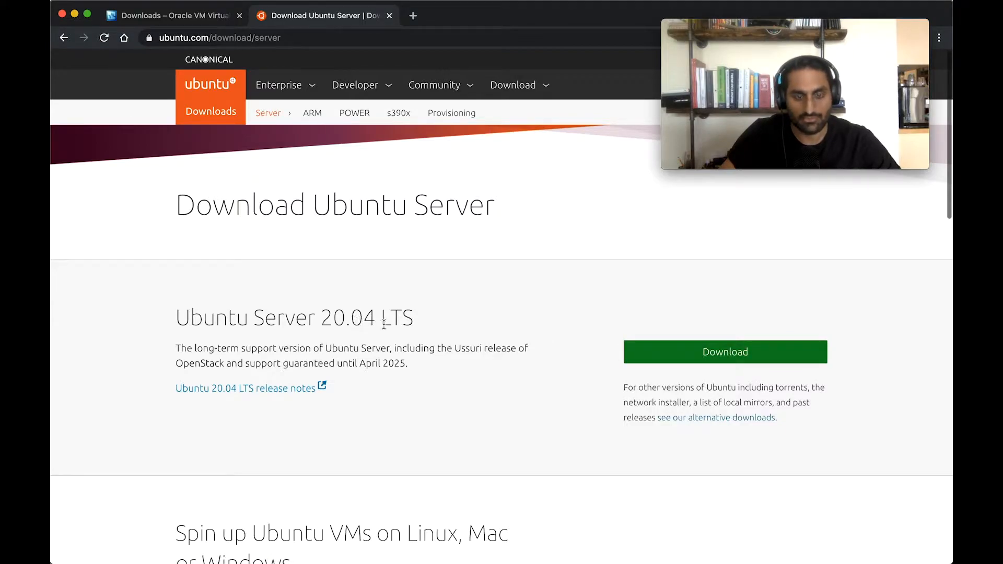
Step: Start the Ubuntu Server 20.04 LTS download and cancel it, dismissing the download bar
left_click(682, 351)
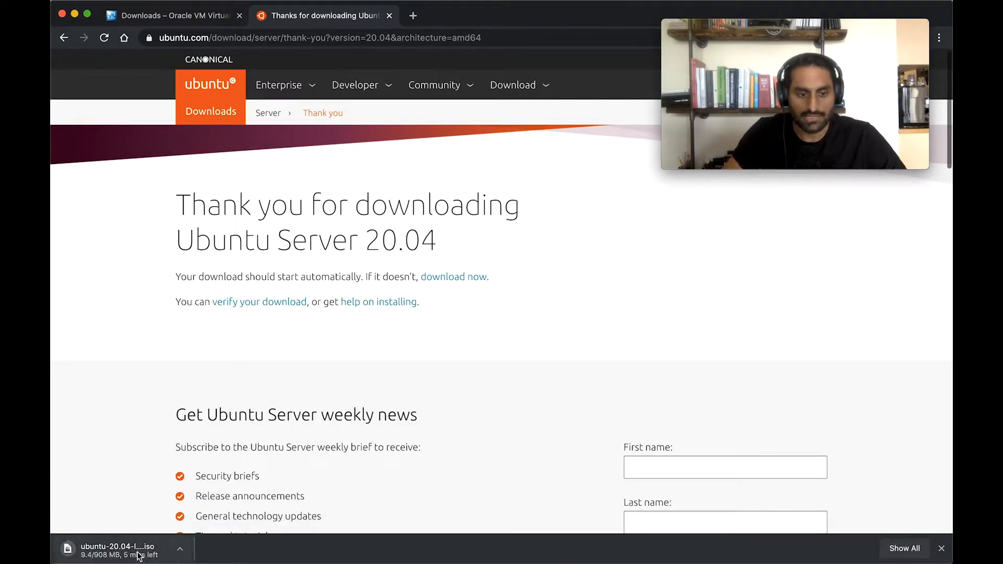
left_click(180, 548)
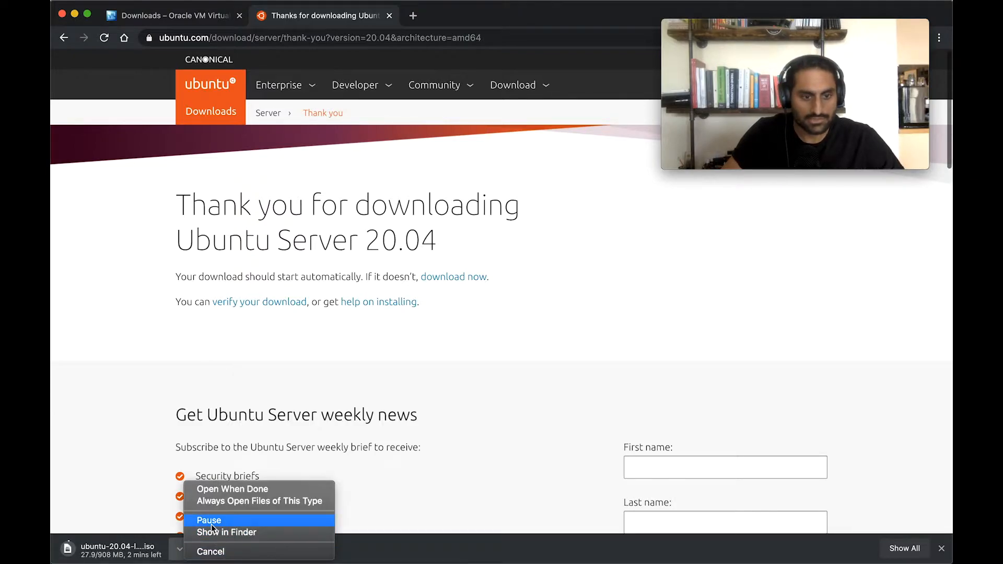
left_click(209, 551)
left_click(940, 549)
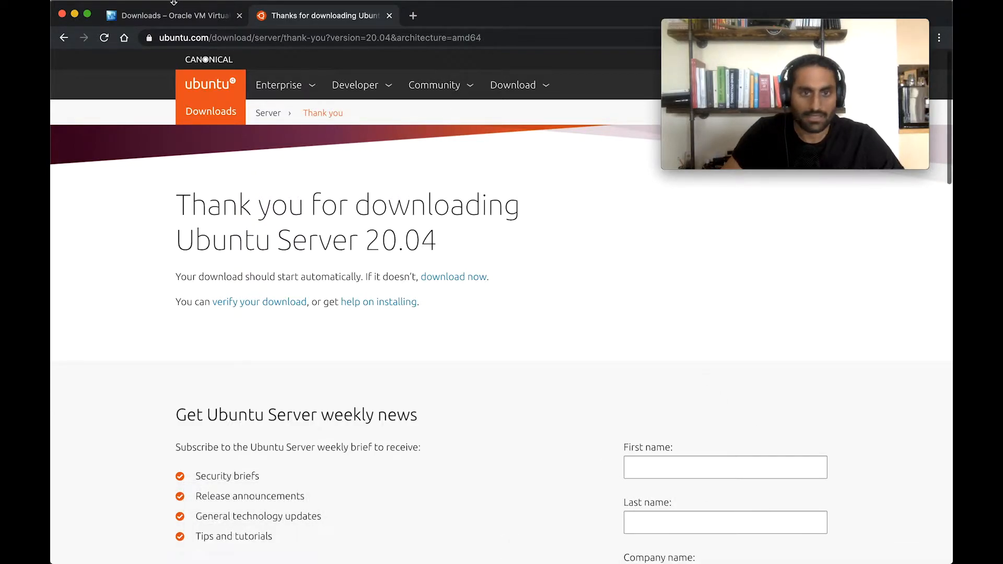
Step: Switch to VirtualBox and begin a new Linux virtual machine named "Ubuntu 20.04" with 4096 MB of memory
left_click(119, 17)
key("ctrl+Up")
left_click(438, 384)
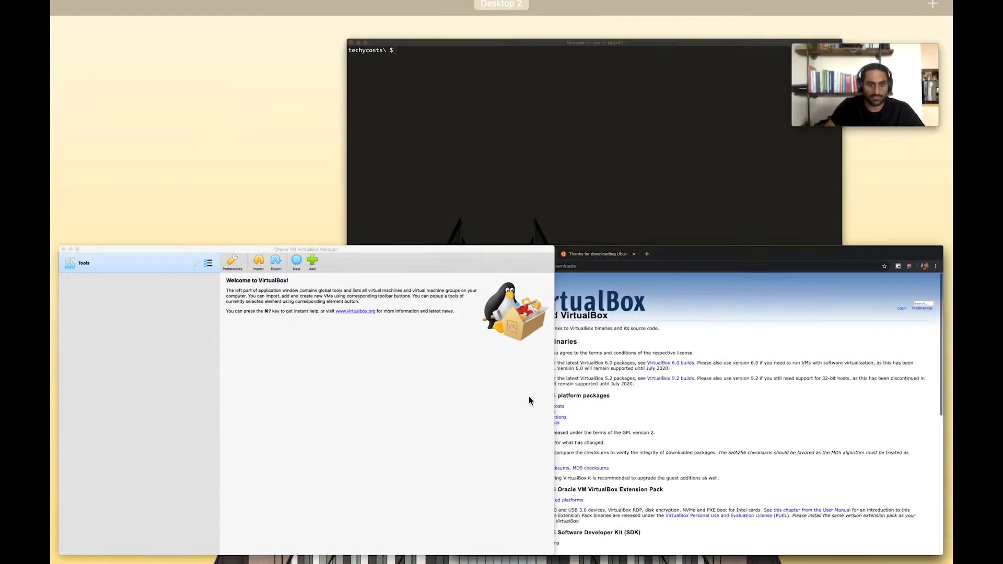
left_click(481, 32)
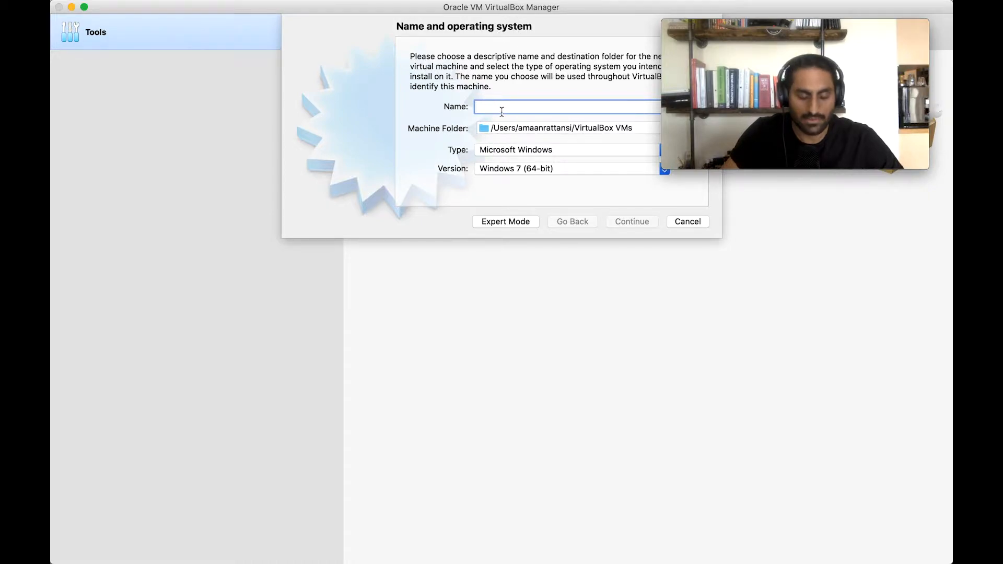
type("Ubuntu ")
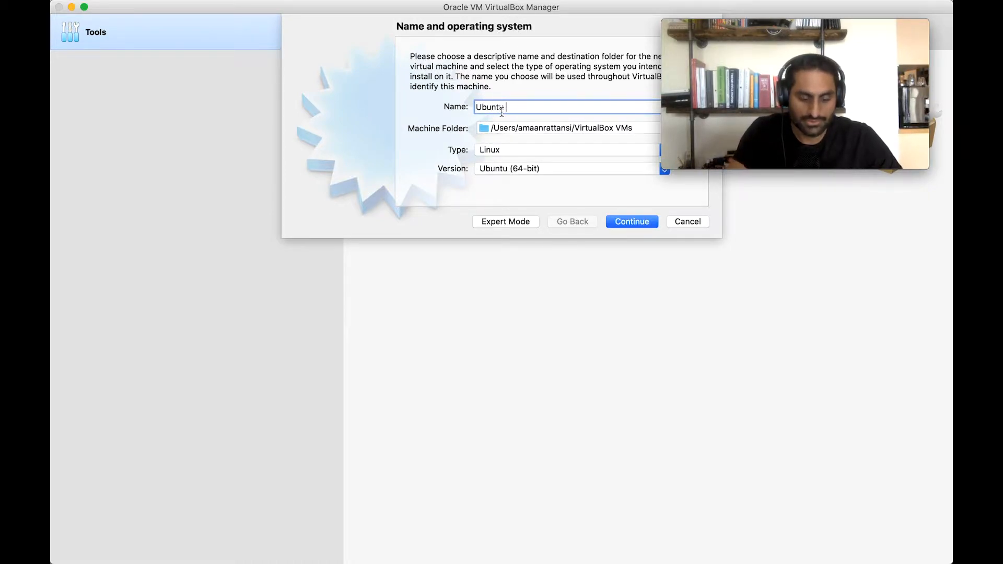
type("20.04")
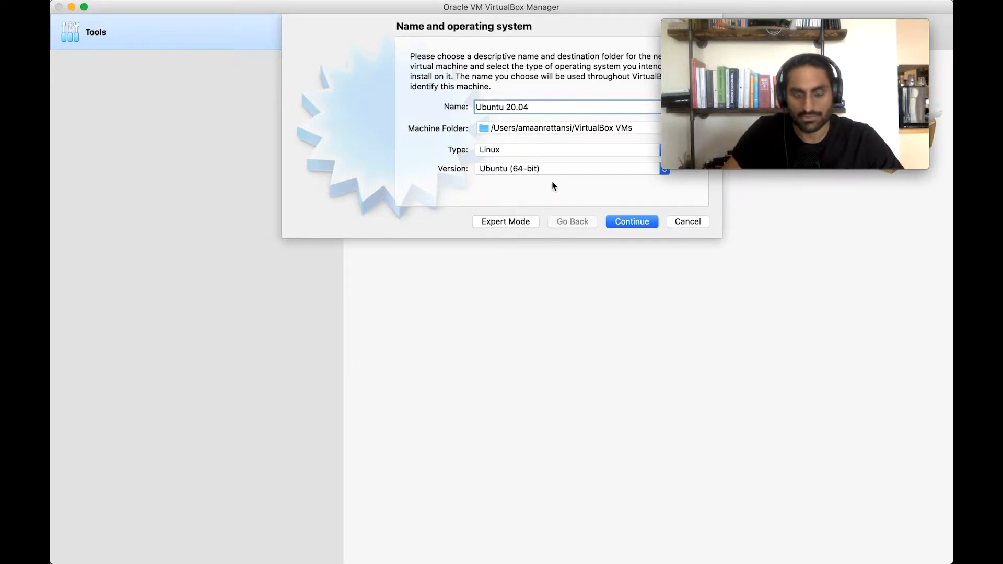
left_click(633, 223)
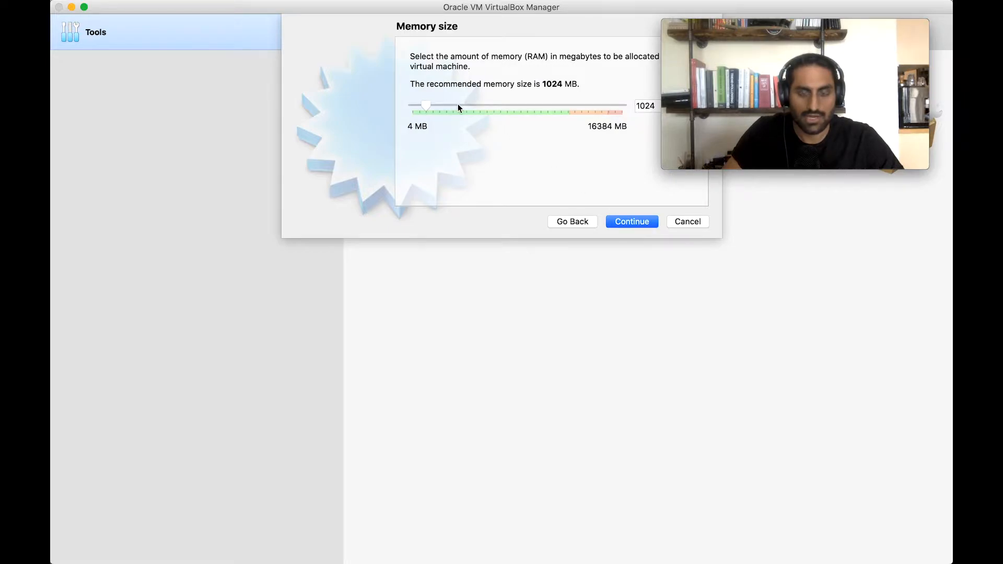
left_click_drag(459, 107, 465, 105)
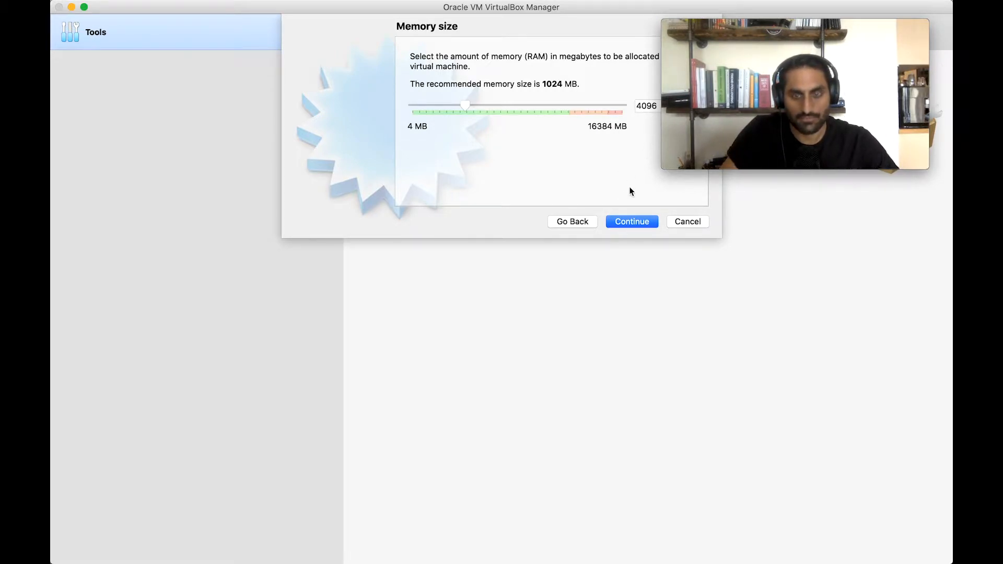
left_click(627, 221)
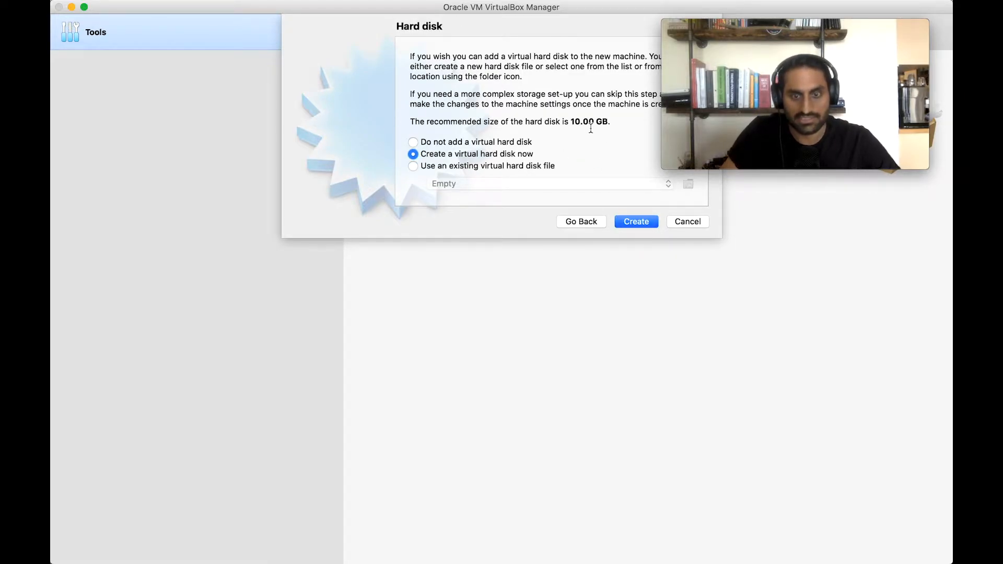
Step: Create a dynamically allocated VDI virtual hard disk for the machine, keeping the default file location and size
left_click(630, 222)
left_click(635, 279)
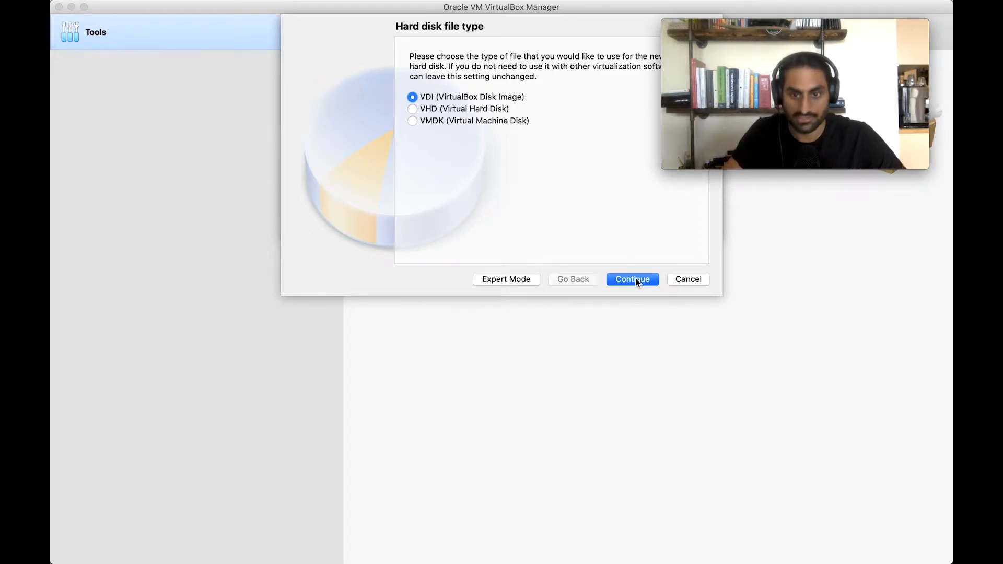
left_click(635, 279)
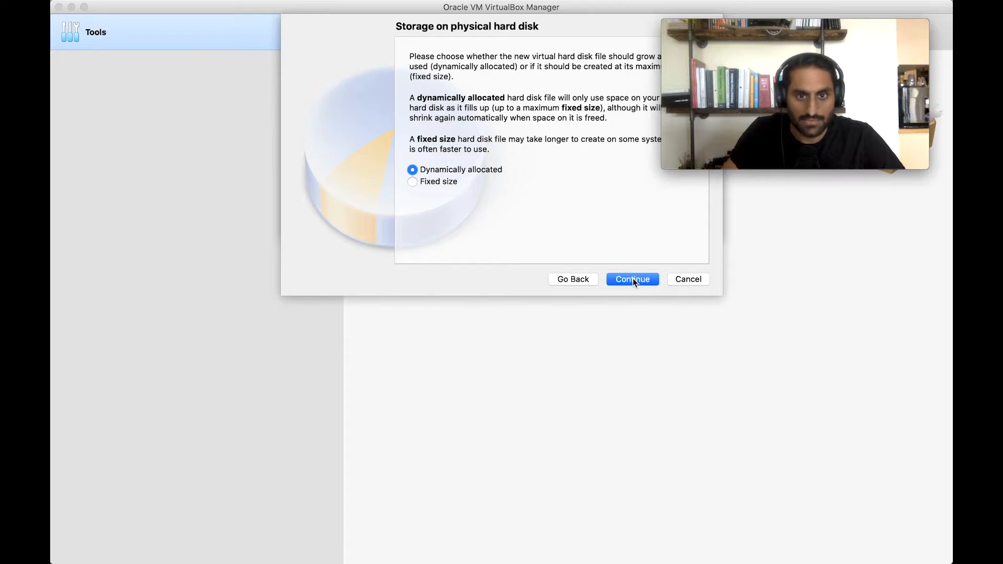
left_click(632, 279)
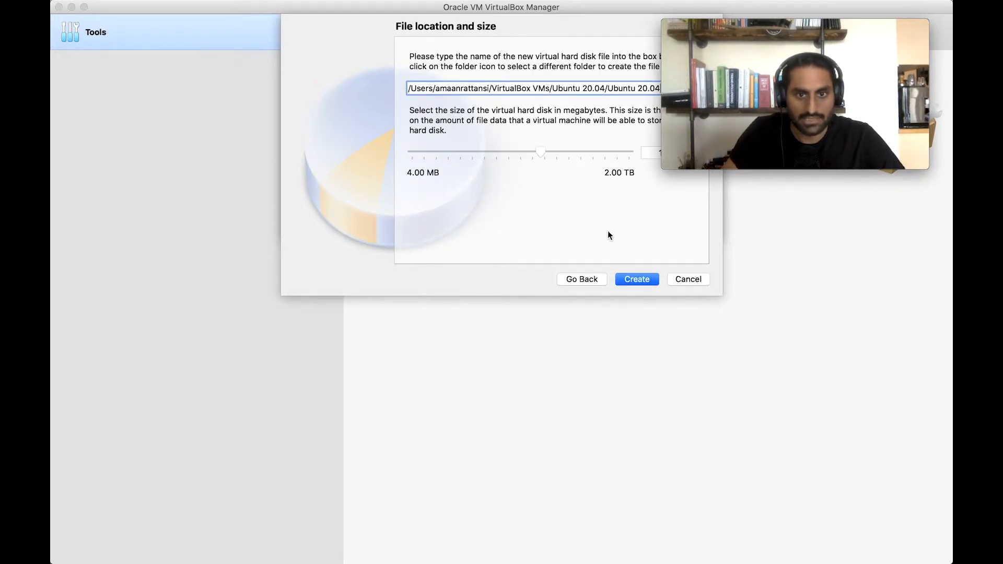
left_click(635, 280)
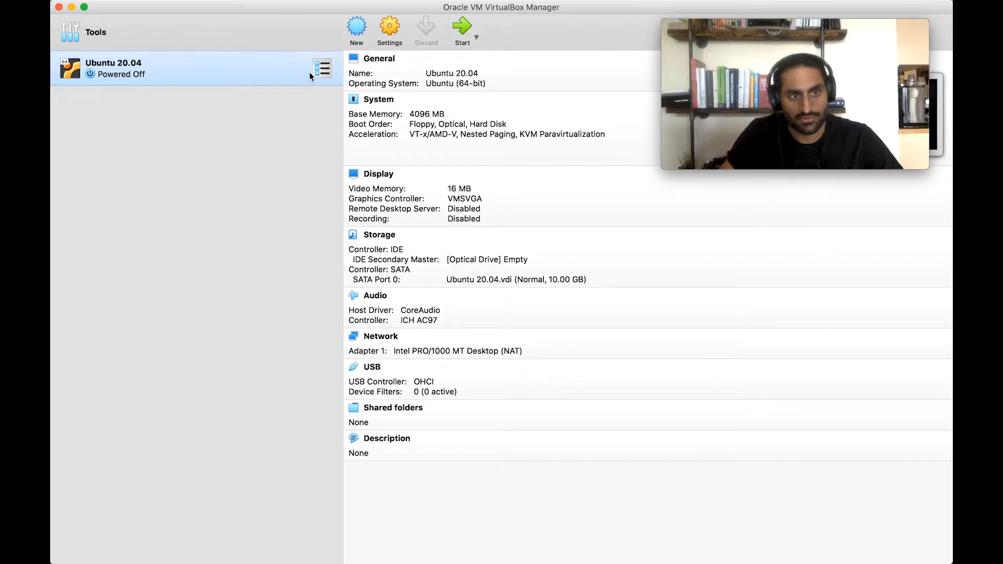
Step: Set the display scale factor to 300% in the Ubuntu 20.04 machine's settings
left_click(389, 27)
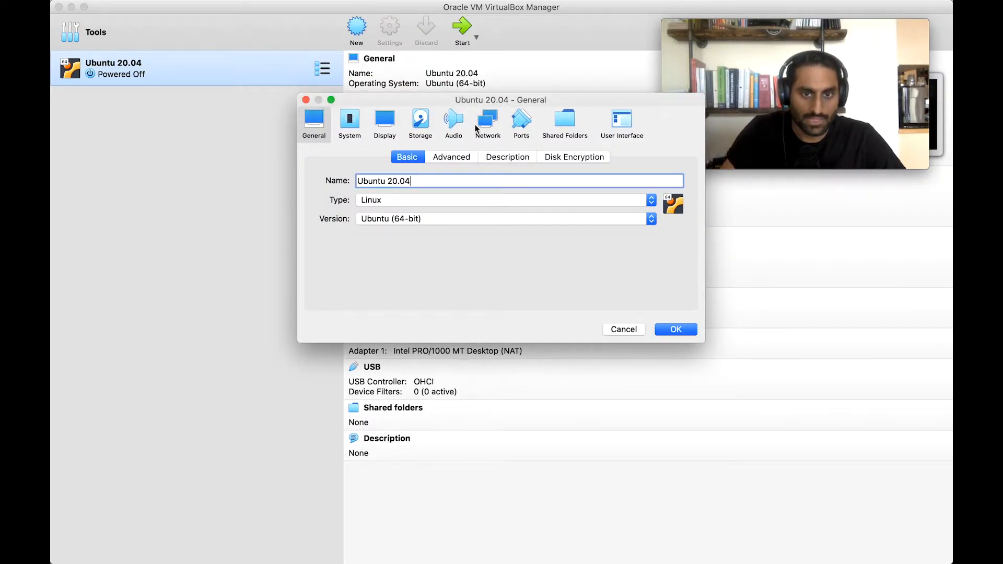
left_click(392, 123)
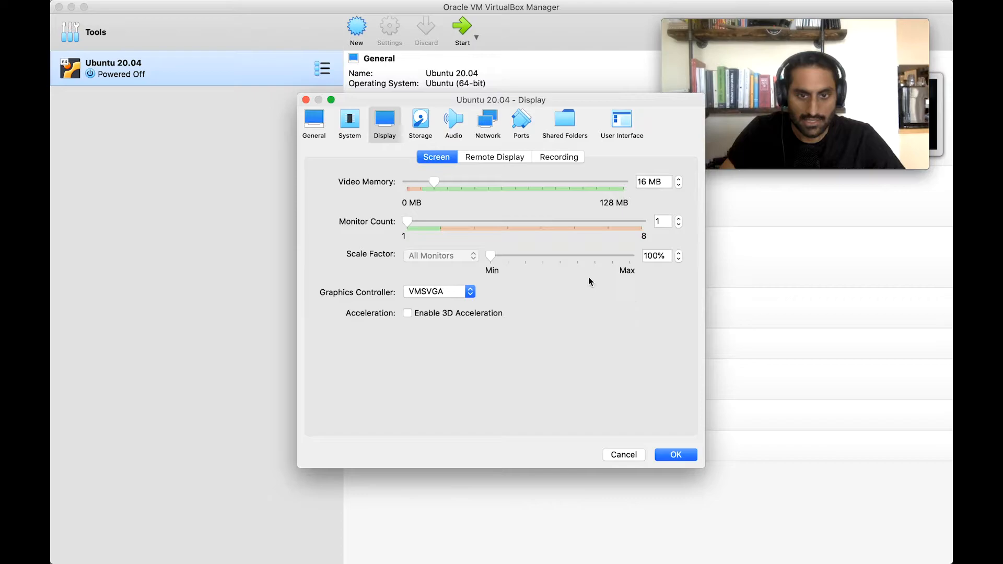
left_click_drag(491, 257, 629, 255)
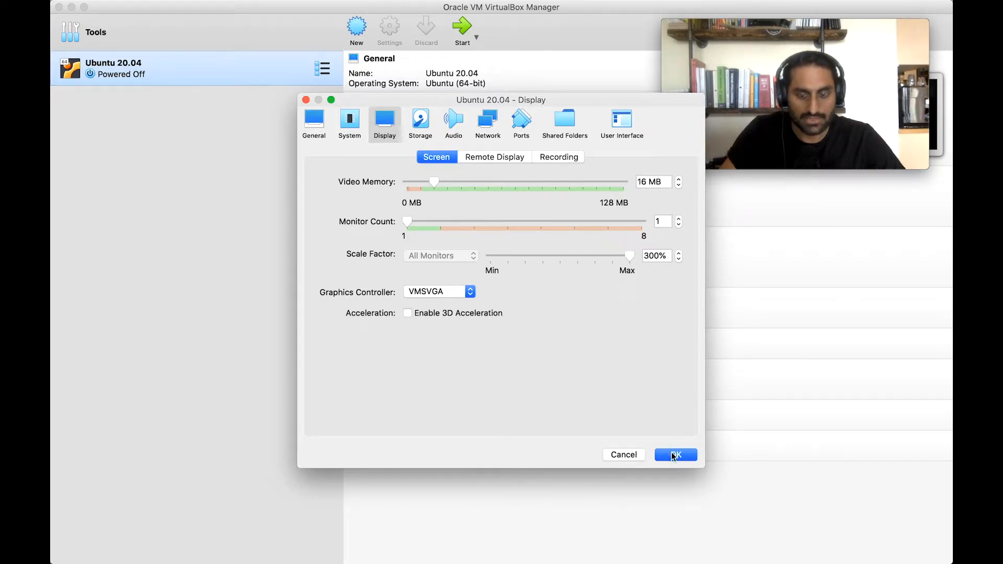
left_click_drag(672, 455, 663, 368)
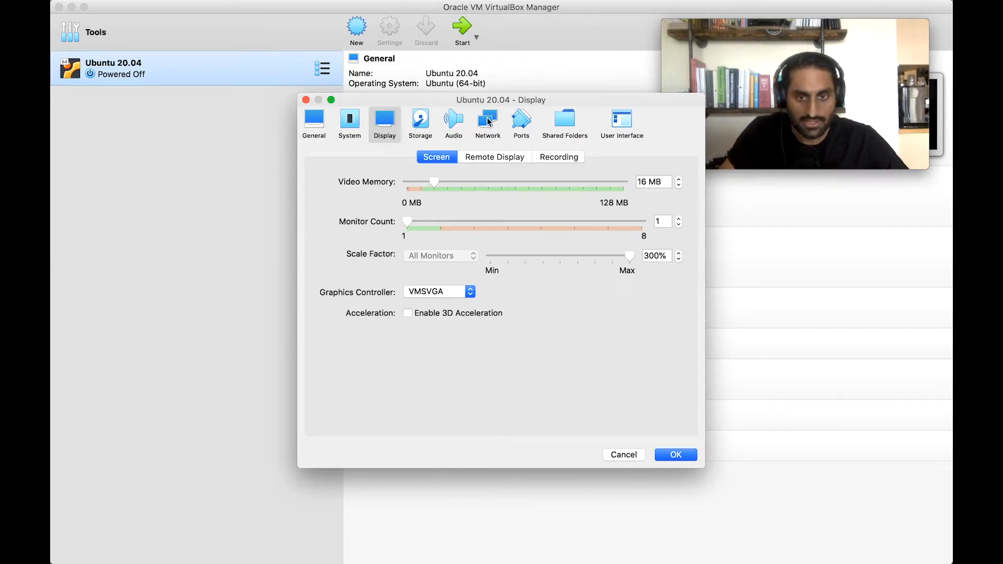
Step: Attach network Adapter 1 to Bridged Adapter over en0: Wi-Fi (AirPort) and save the machine's settings
left_click(489, 121)
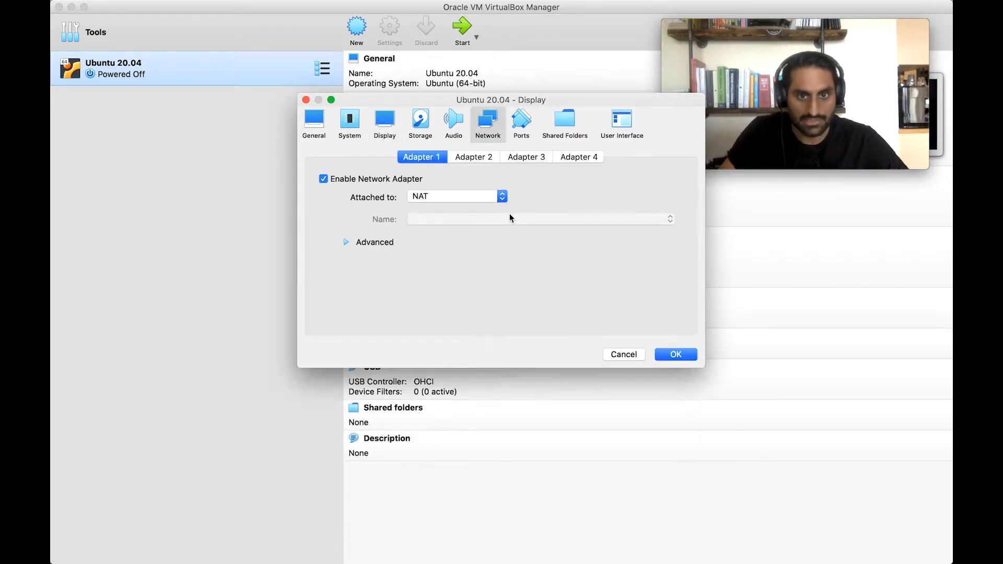
left_click(477, 199)
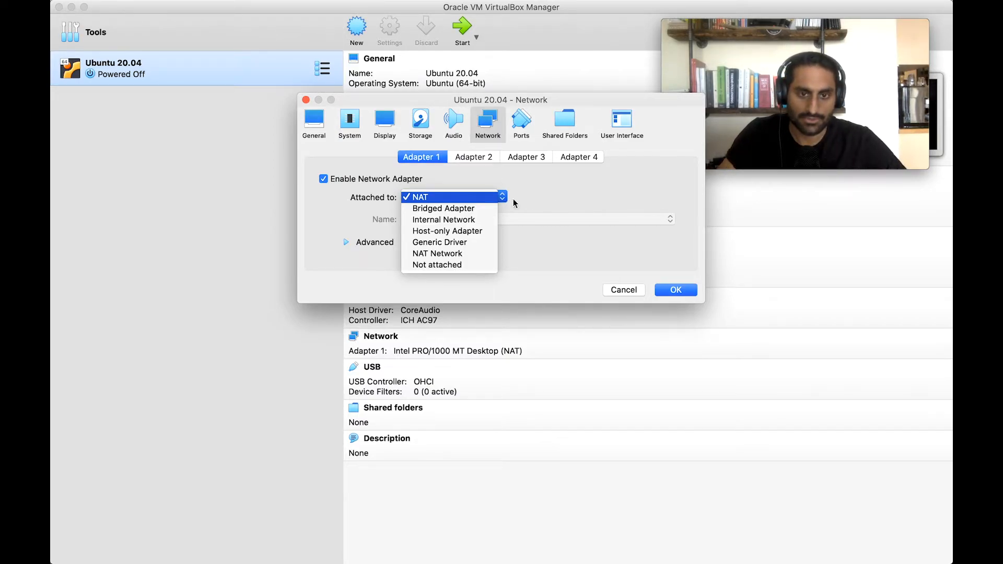
left_click(486, 208)
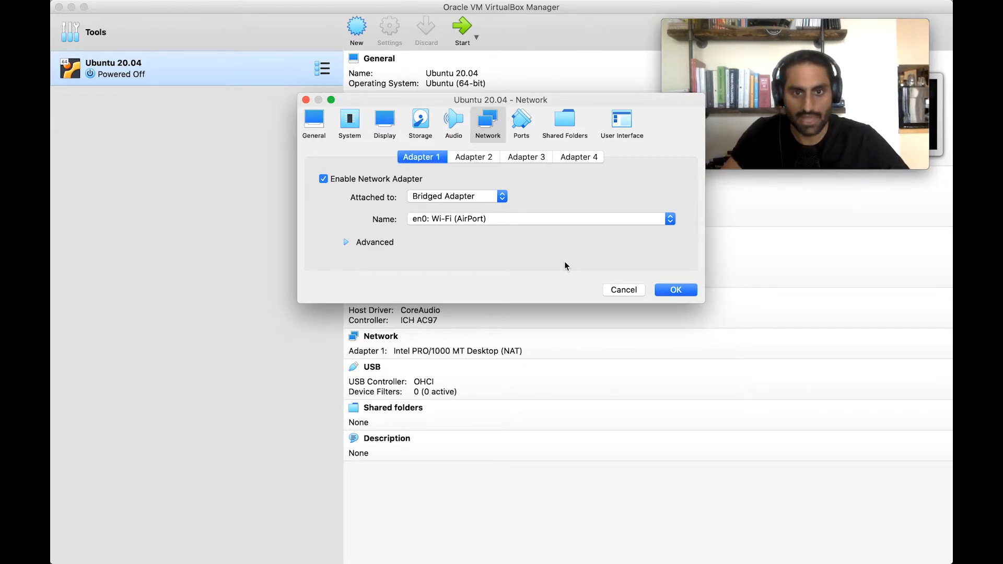
left_click(656, 287)
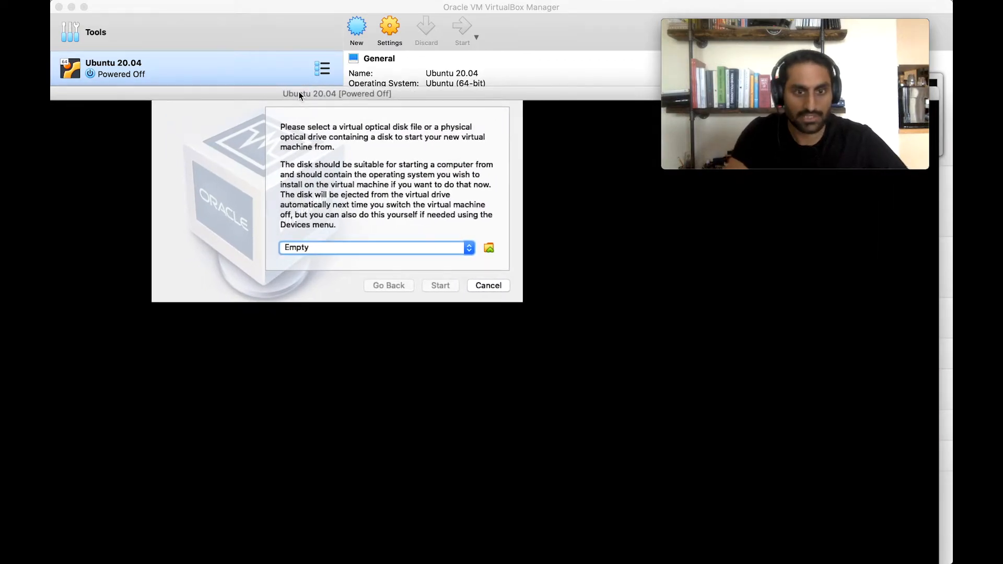
Step: Browse for a start-up disk file for the Ubuntu 20.04 machine and search for "ubuntu"
left_click_drag(342, 93, 525, 63)
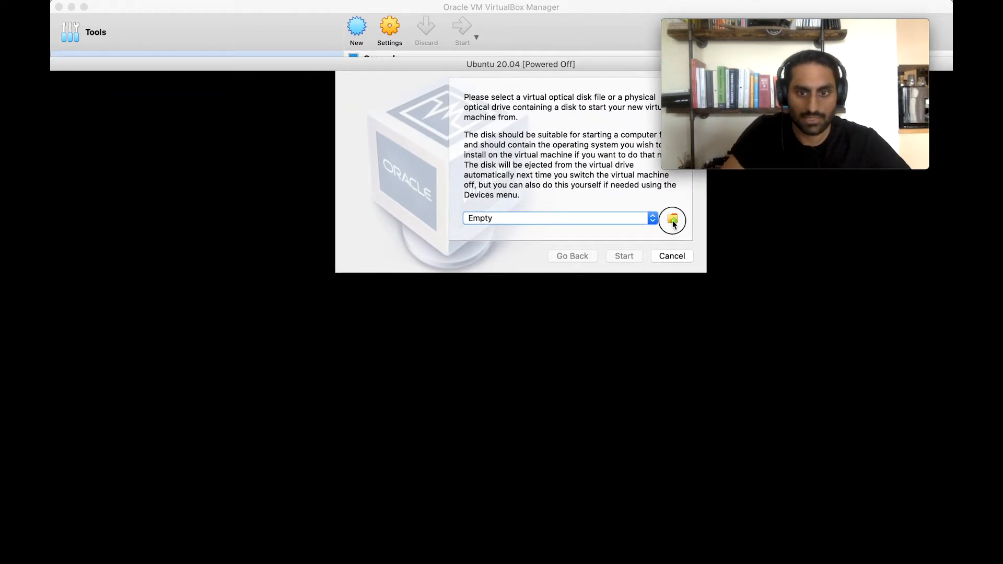
left_click(607, 65)
left_click_drag(606, 7, 578, 135)
left_click(646, 289)
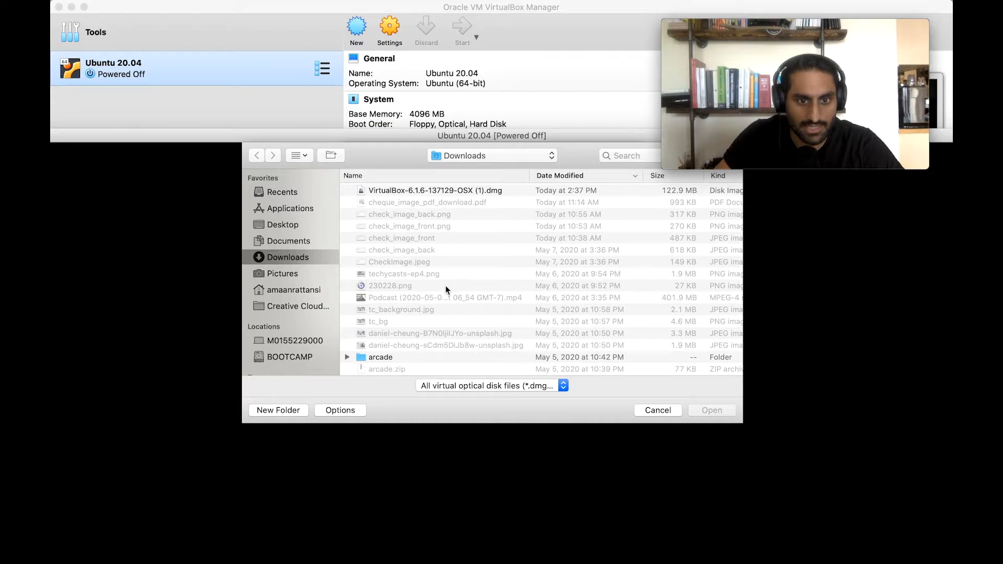
scroll(480, 325, "down", 1)
left_click(619, 157)
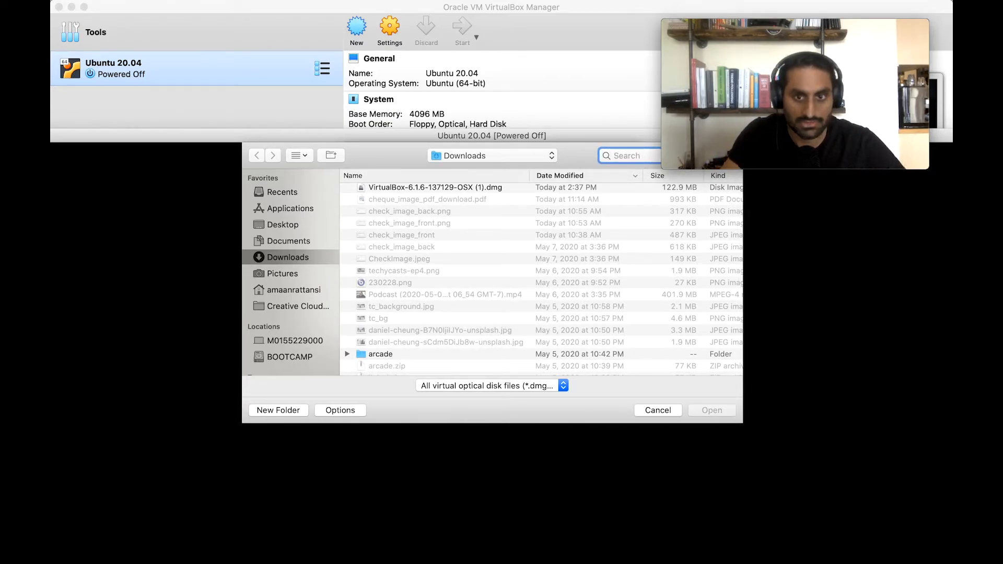
type("ubuntu")
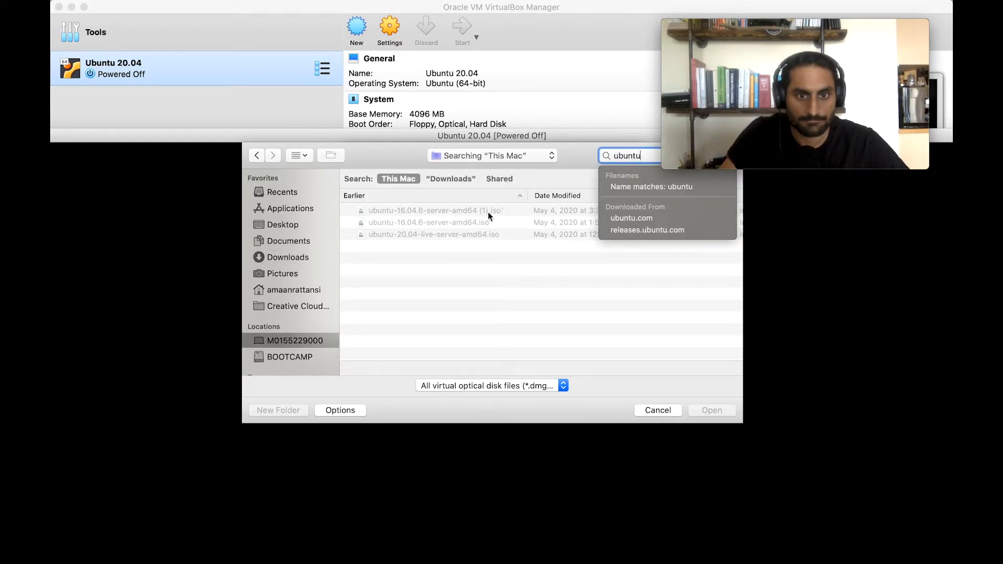
Step: Choose ubuntu-20.04-live-server-amd64.iso as the start-up disk and start the virtual machine
left_click(465, 233)
left_click(460, 235)
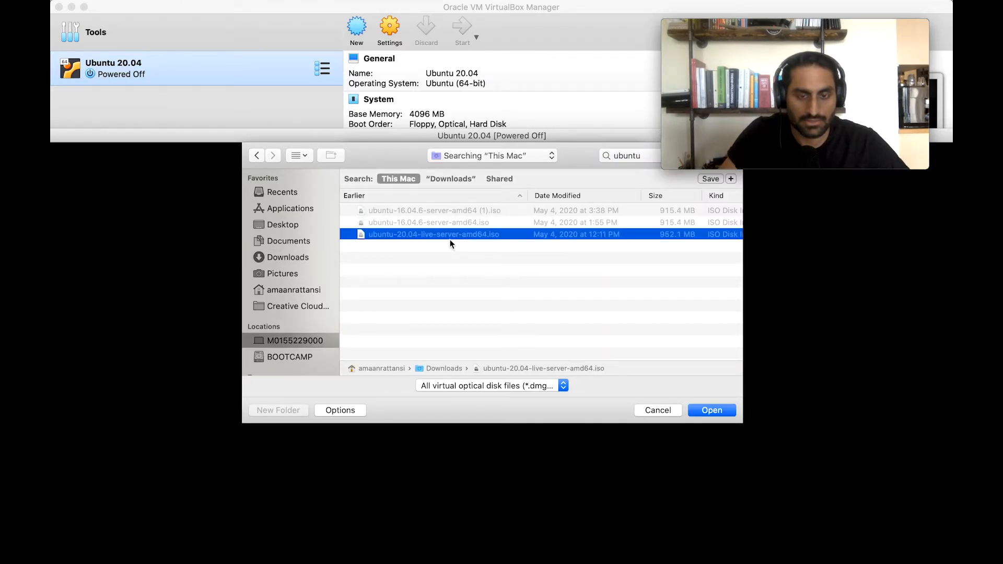
left_click(729, 413)
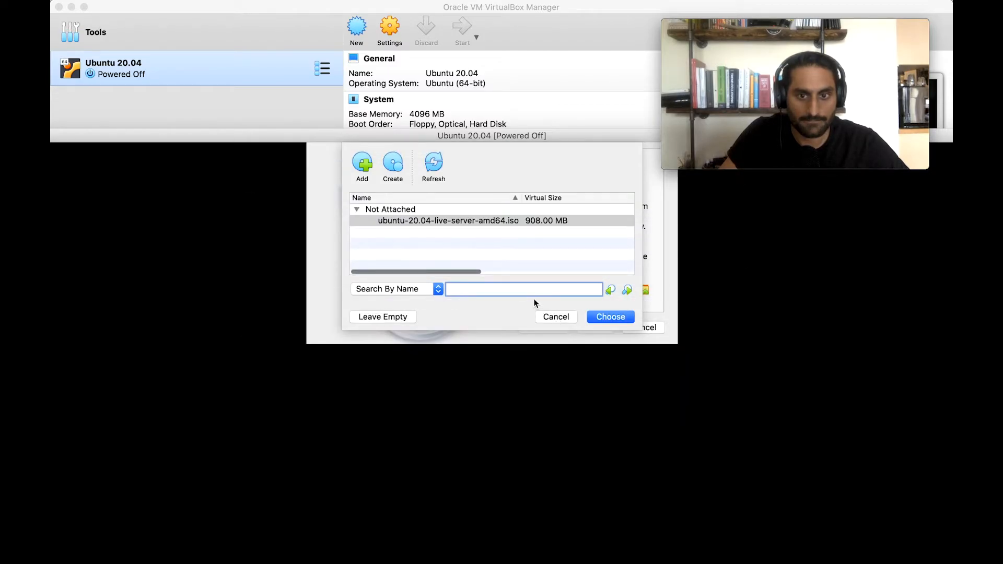
left_click(621, 319)
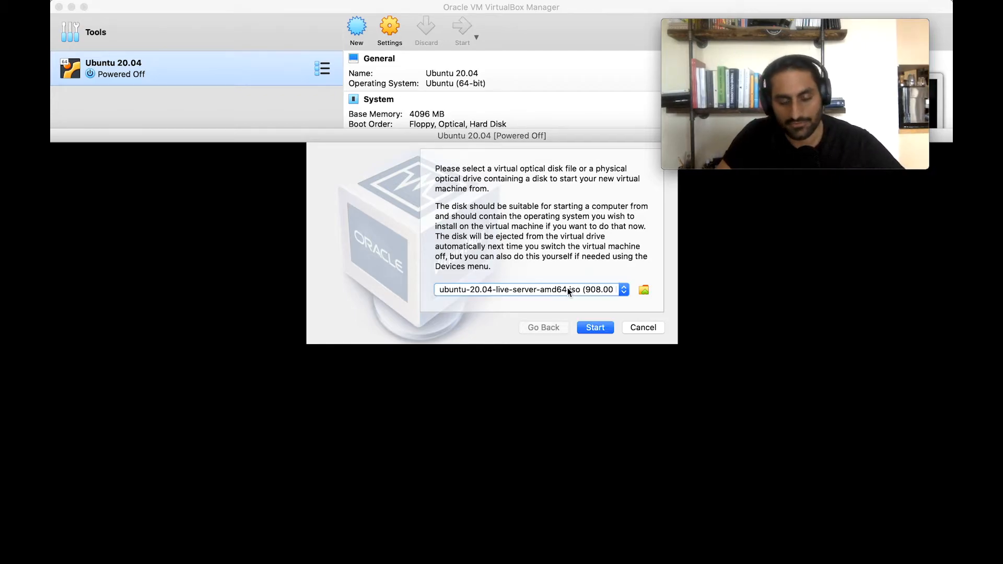
left_click(593, 328)
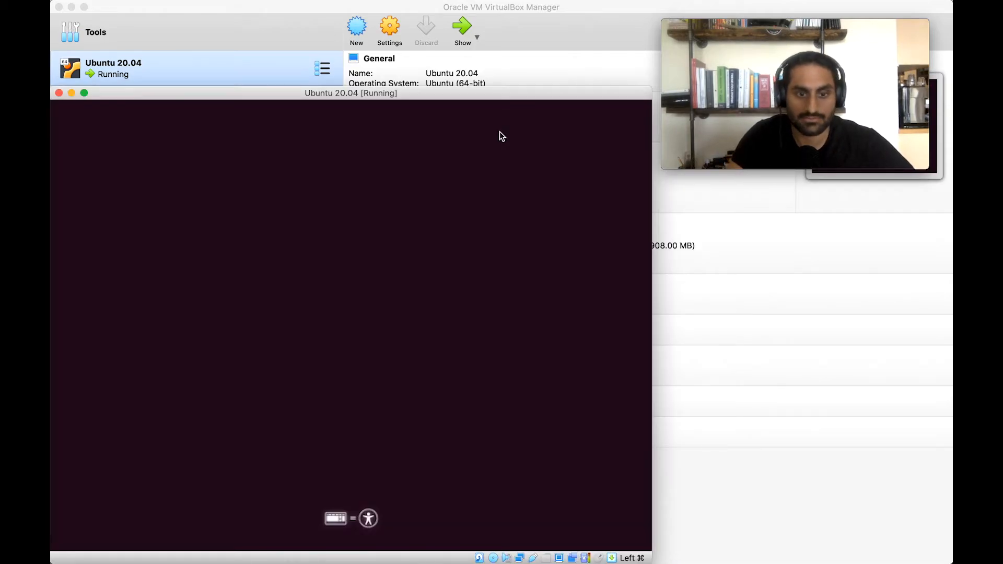
key("super+f")
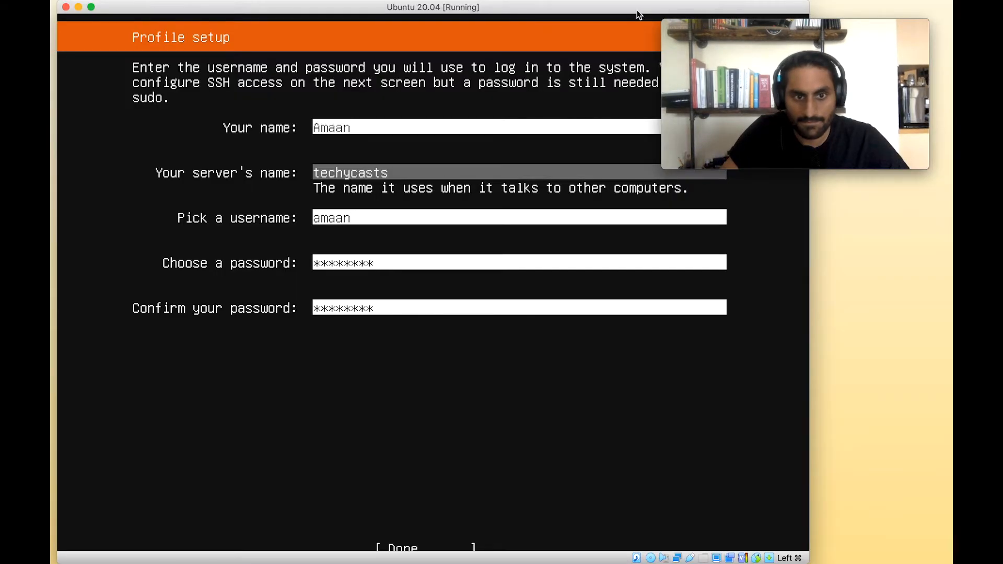
Step: Accept the filled-in profile setup with the server name techycasts and continue to SSH setup
key("Tab")
key("Tab")
key("Tab")
key("Tab")
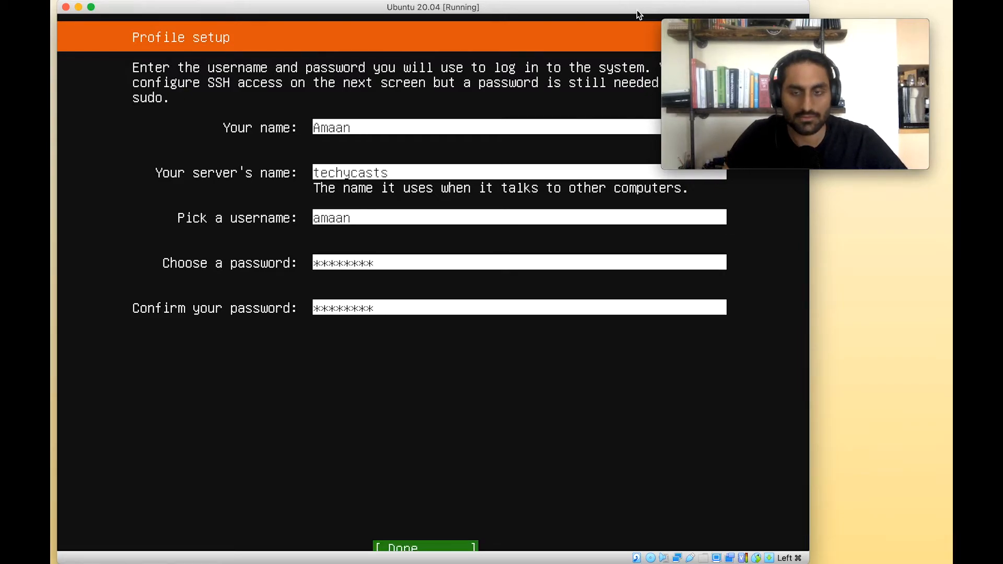
key("Return")
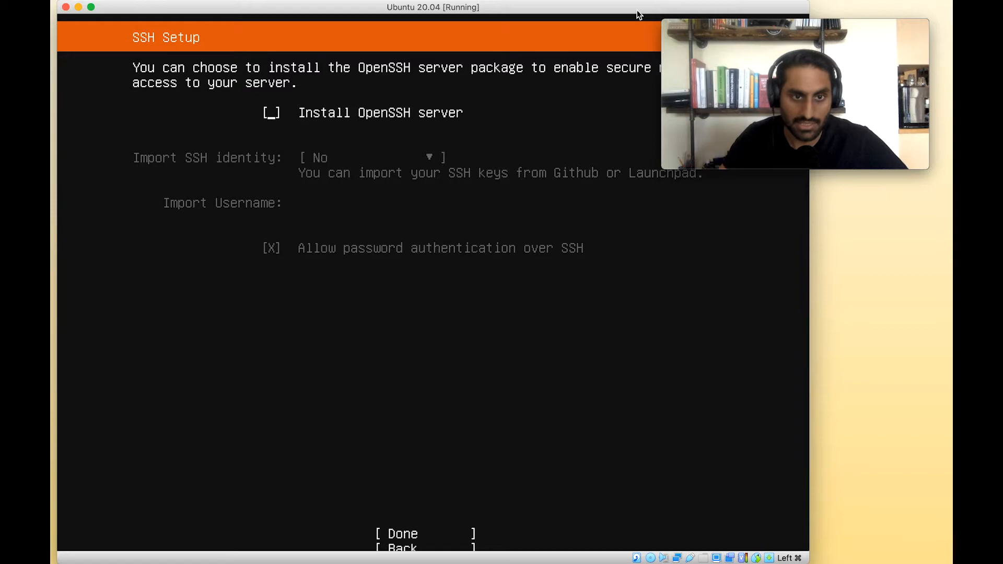
Step: Enable installation of the OpenSSH server without importing an SSH identity and continue the installer
key("space")
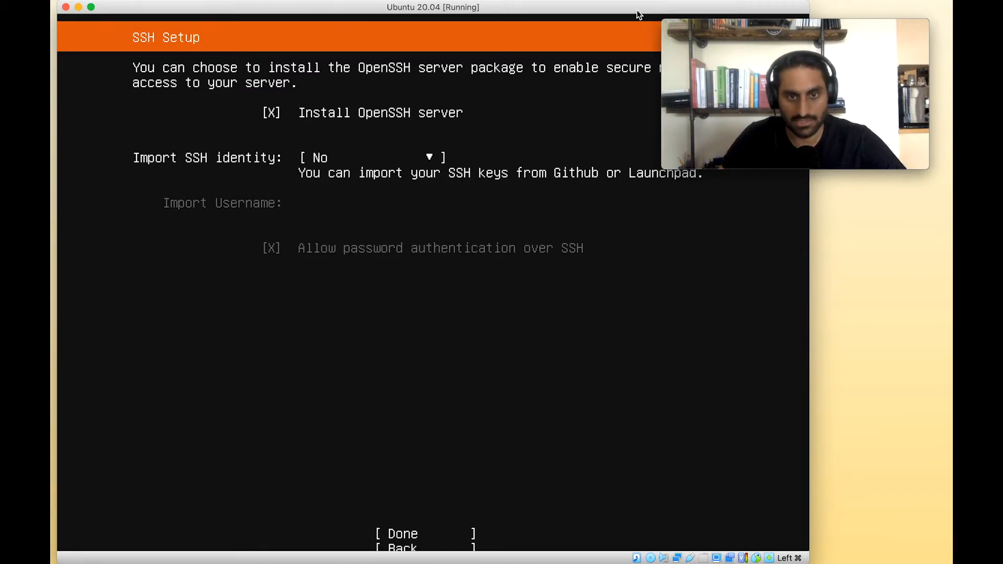
key("Tab")
key("Tab")
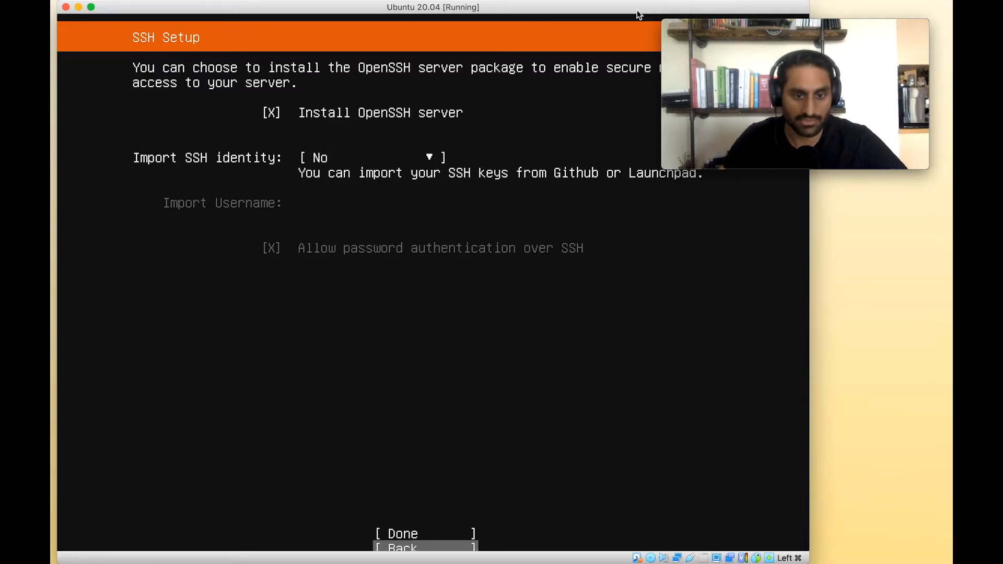
key("Up")
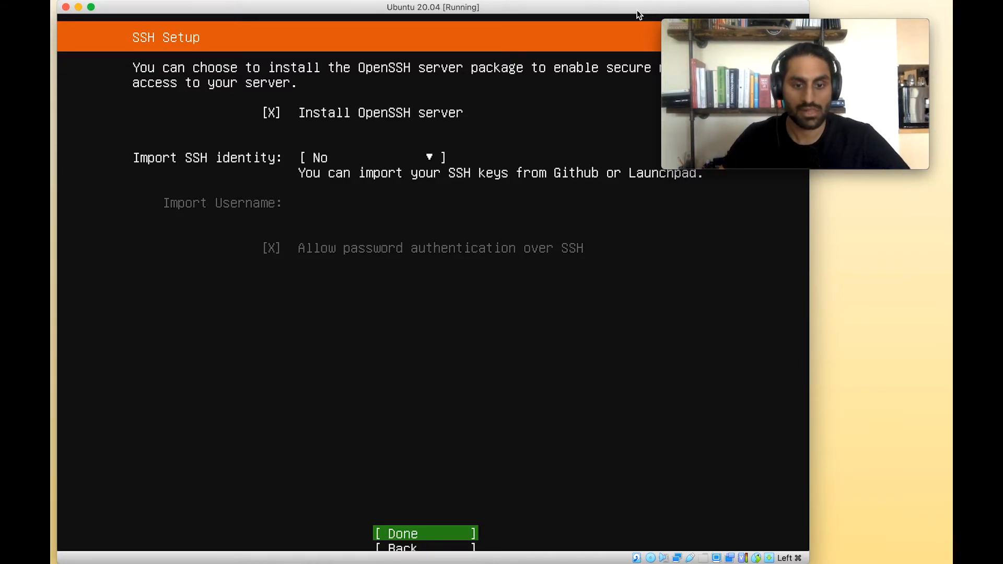
key("Return")
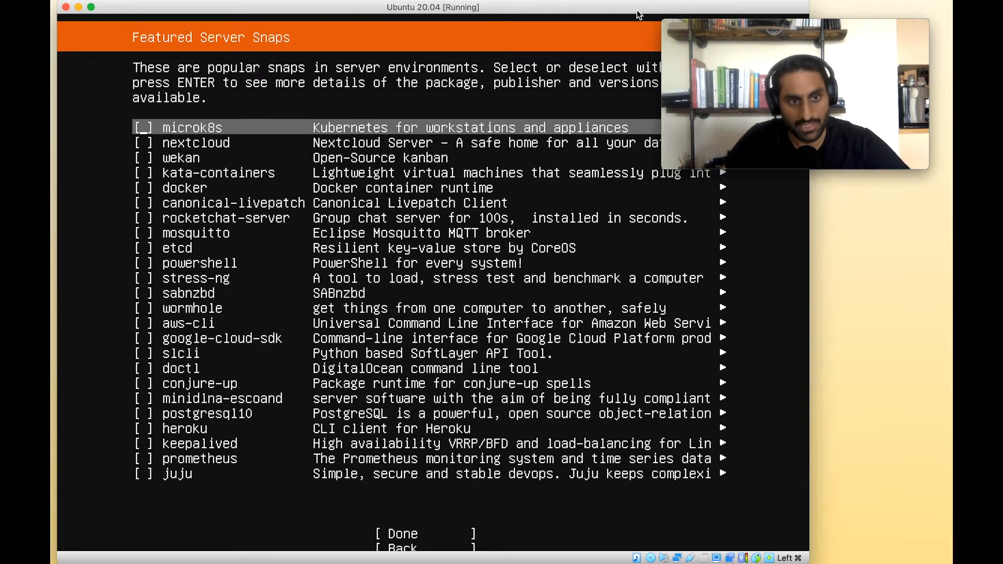
Step: Look through the featured server snaps that the installer offers, such as docker, powershell and sabnzbd
key("Down")
key("Down")
key("Down")
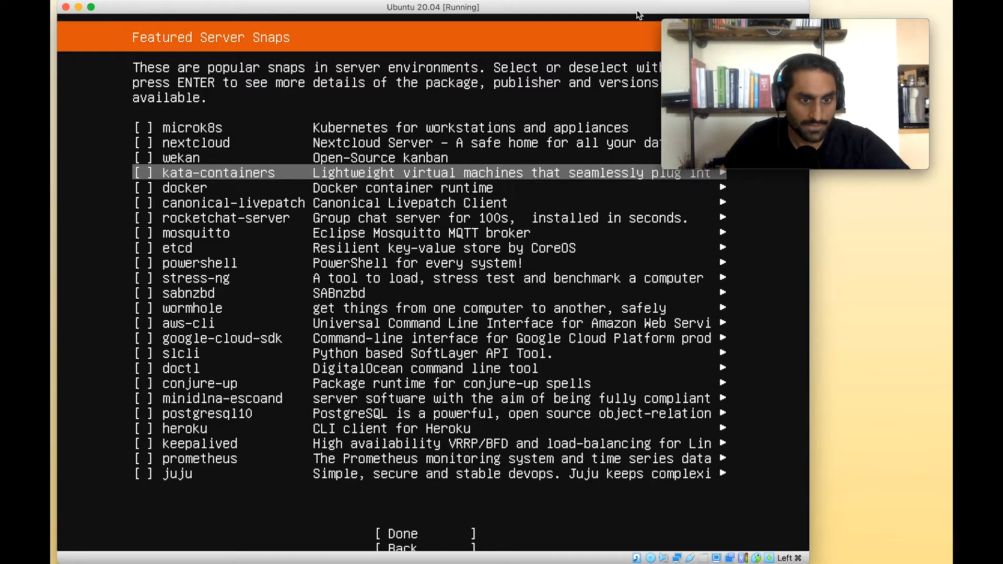
key("Down")
key("Down")
key("Down")
key("Down")
key("Down")
key("Down")
key("Down")
key("Down")
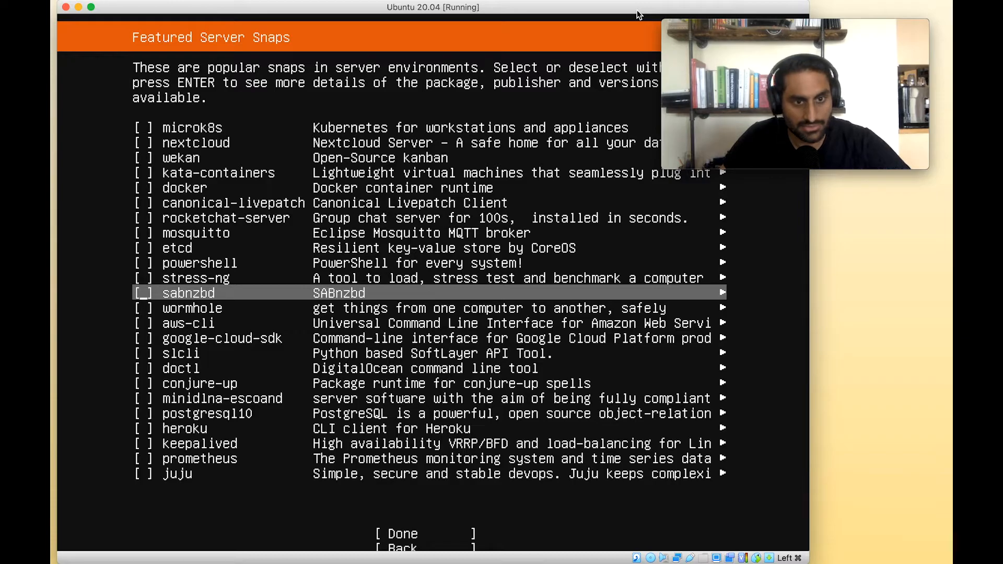
key("Up")
key("Up")
key("Up")
key("Up")
key("Up")
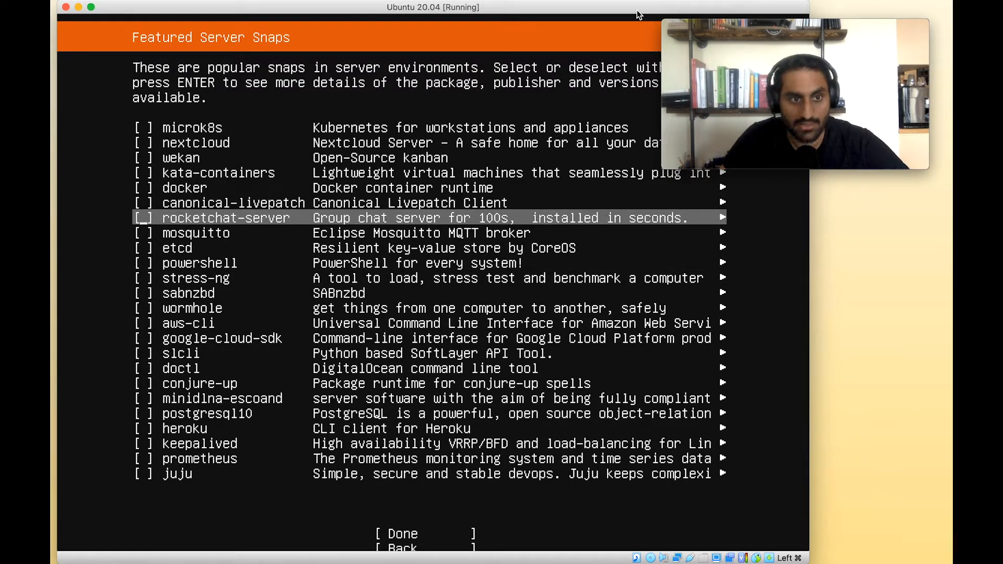
key("Up")
key("Up")
key("Up")
key("Up")
key("Up")
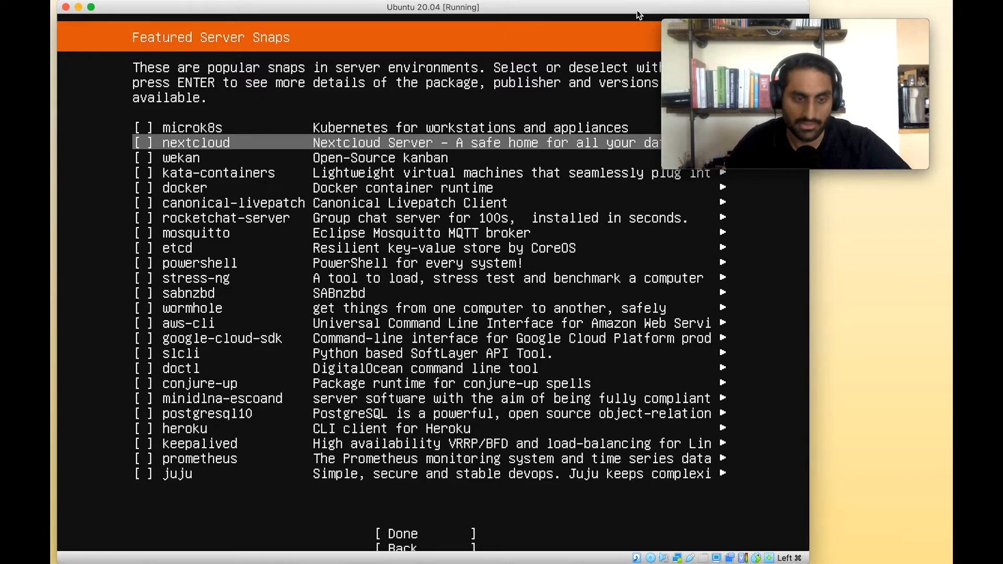
Step: Continue the installation without selecting any of the featured server snaps
key("Down")
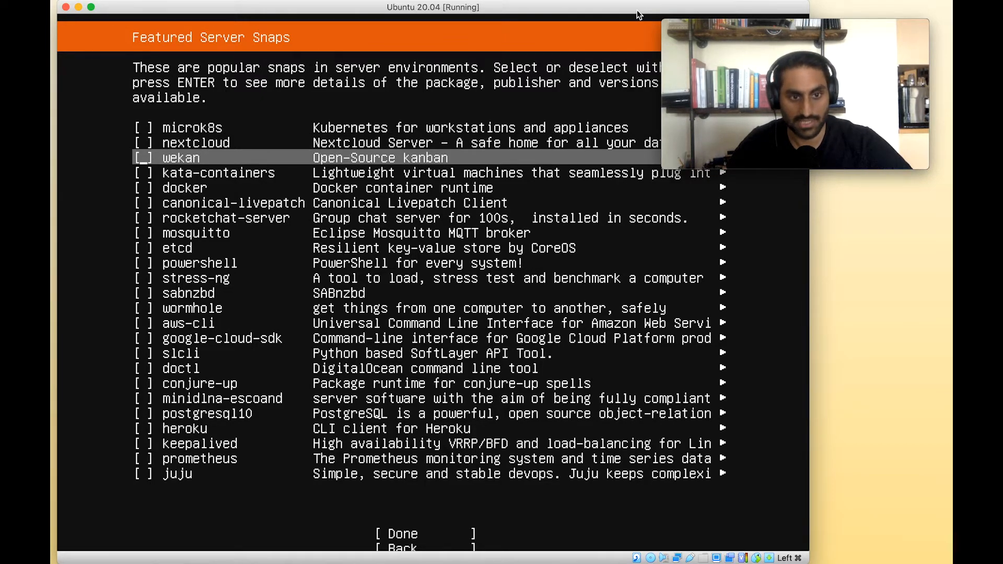
key("Down")
key("Down")
key("Down")
key("Down")
key("Down")
key("Down")
key("Down")
key("Down")
key("Down")
key("Down")
key("Down")
key("Down")
key("Down")
key("Down")
key("Down")
key("Down")
key("Down")
key("Down")
key("Down")
key("Down")
key("Down")
key("Down")
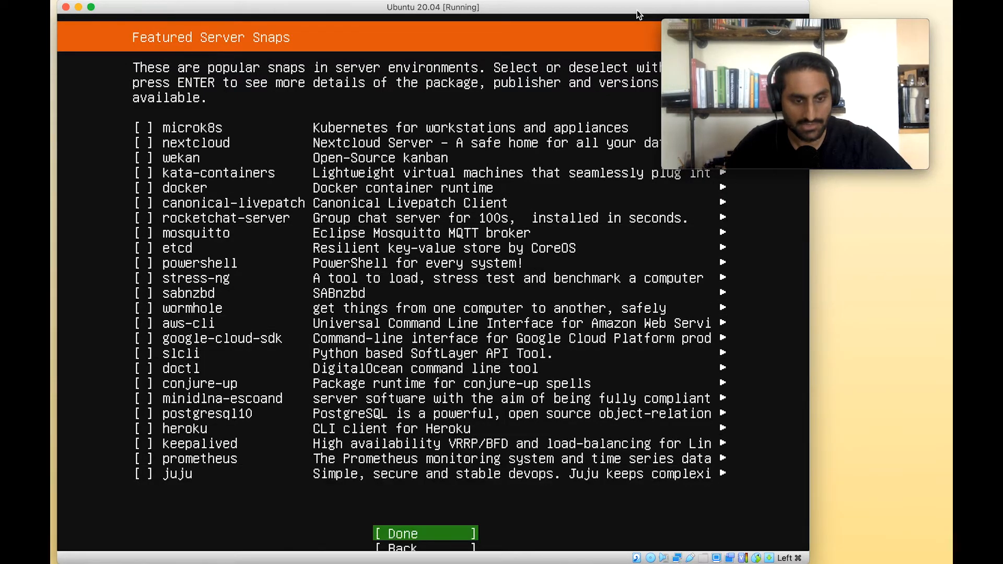
key("Return")
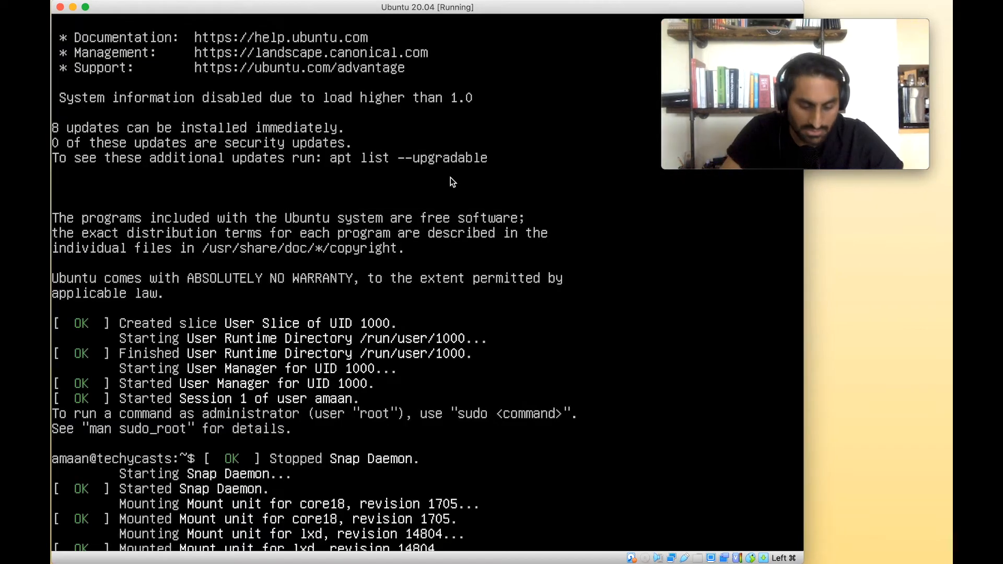
Step: Clear the boot and cloud-init messages from the server console to get a clean prompt
key("ctrl+l")
key("Return")
key("Return")
key("Return")
key("Return")
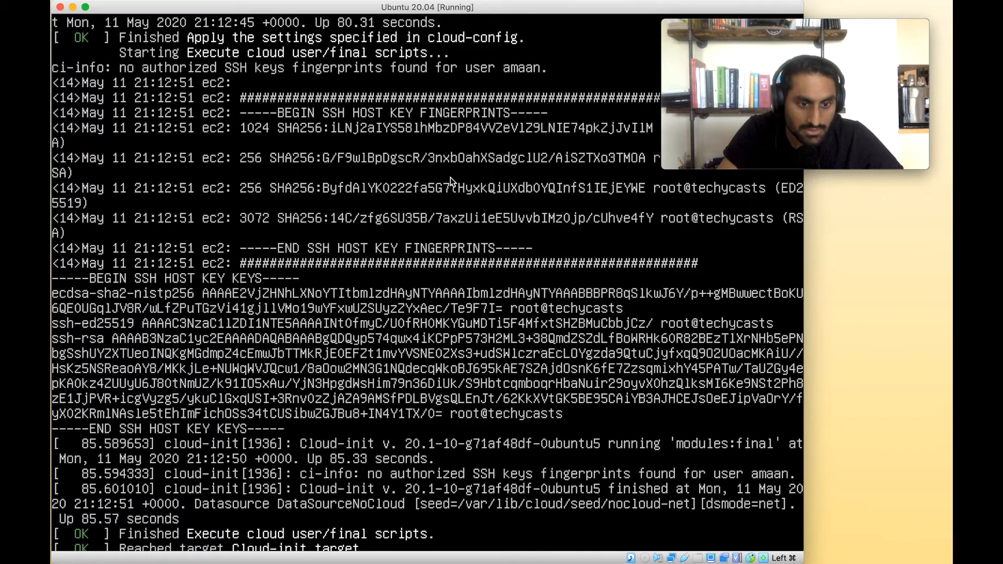
key("ctrl+l")
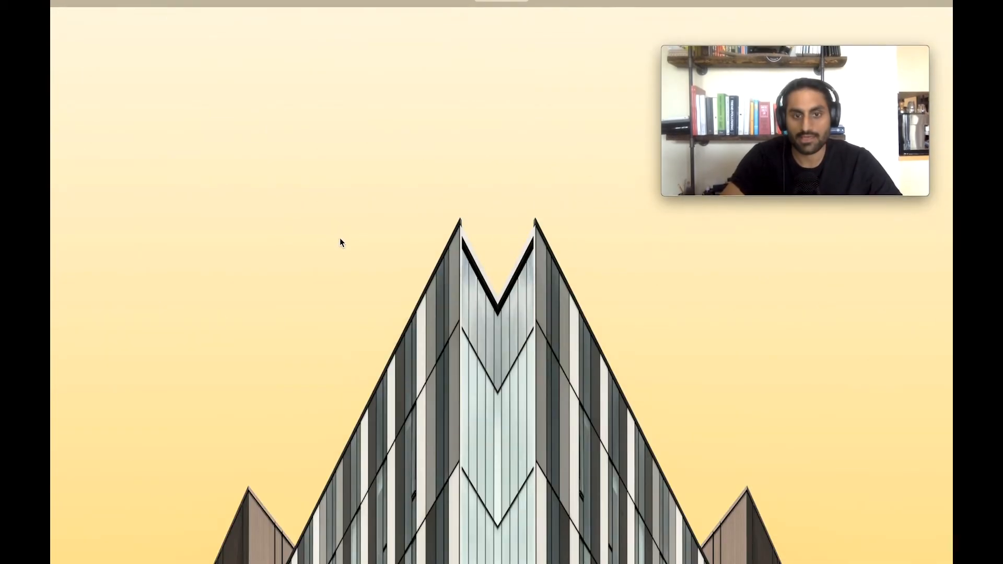
Step: Switch to the Mac's Terminal and bring up its window
key("super+Tab")
key("super+Tab")
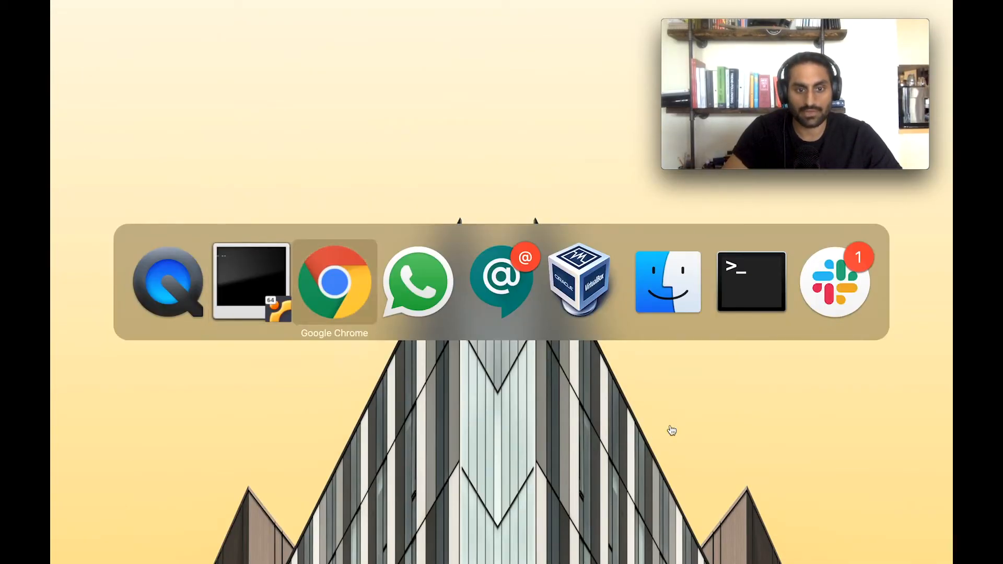
key("super+Tab")
key("super+Tab")
key("super+Tab")
key("super+Tab")
key("super+Tab")
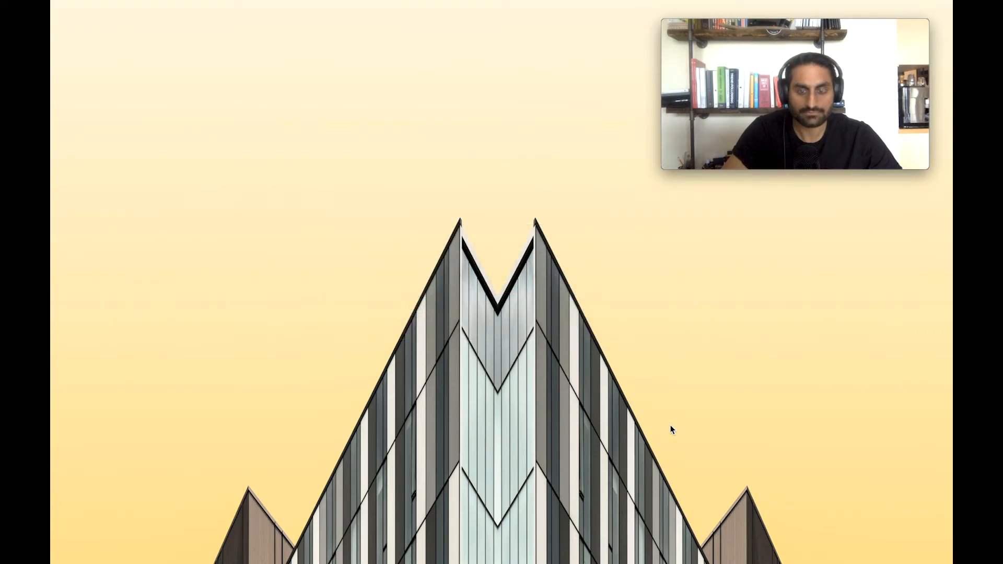
left_click(660, 543)
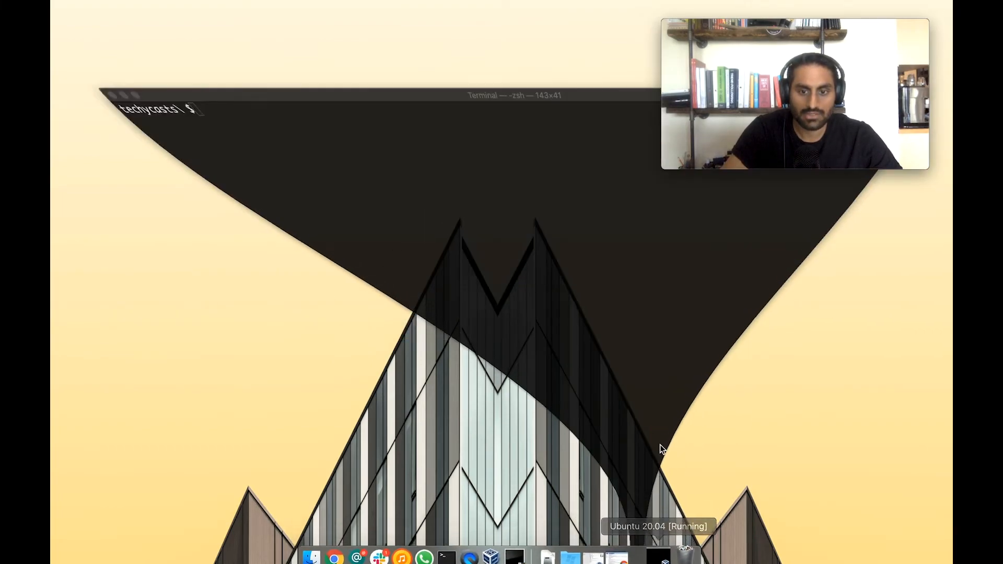
left_click(540, 320)
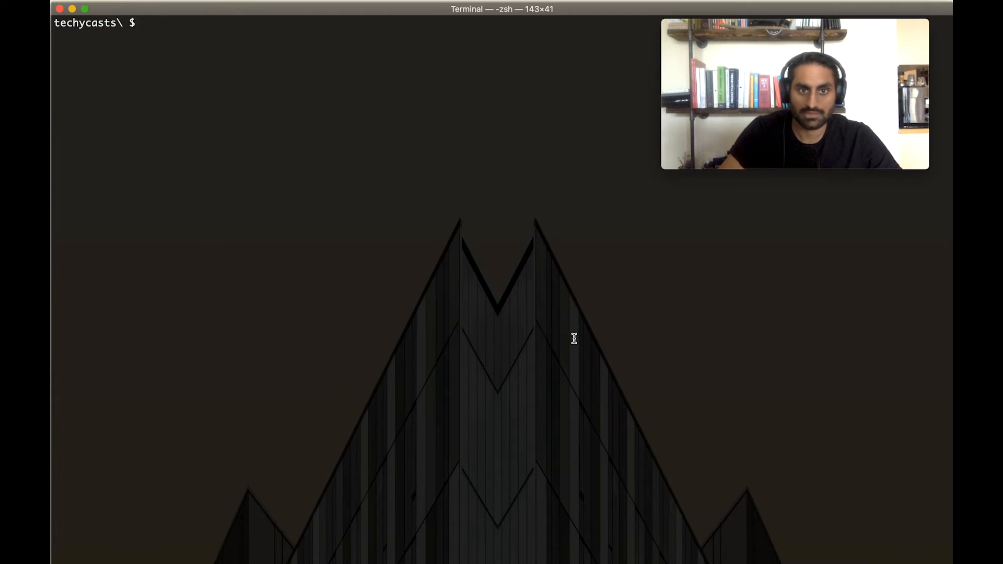
Step: Return to the running Ubuntu 20.04 machine's window and run ifconfig to check its network configuration
key("super+Tab")
key("super+Tab")
left_click(417, 322)
left_click(640, 547)
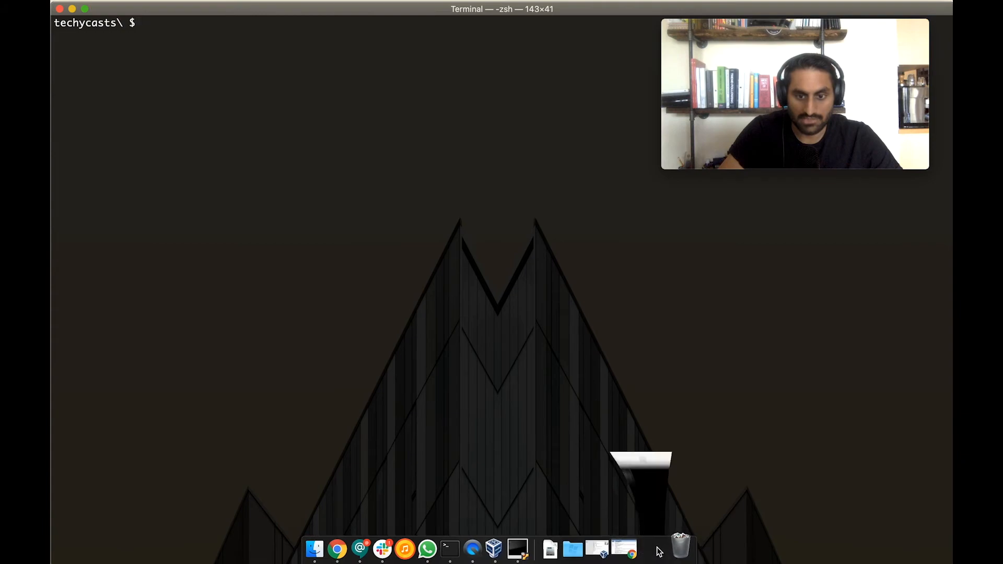
left_click(360, 149)
type("i")
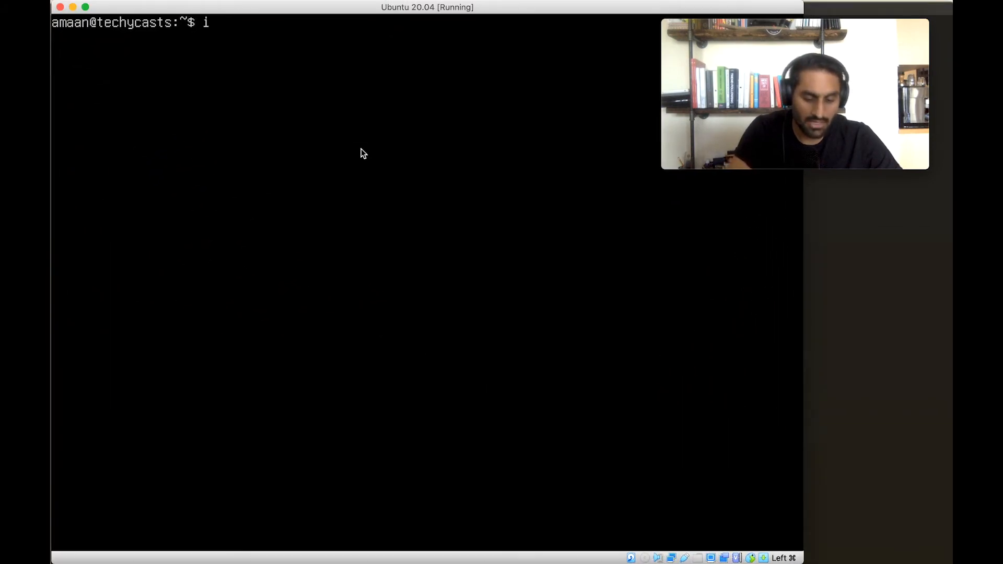
type("fconfig")
key("Return")
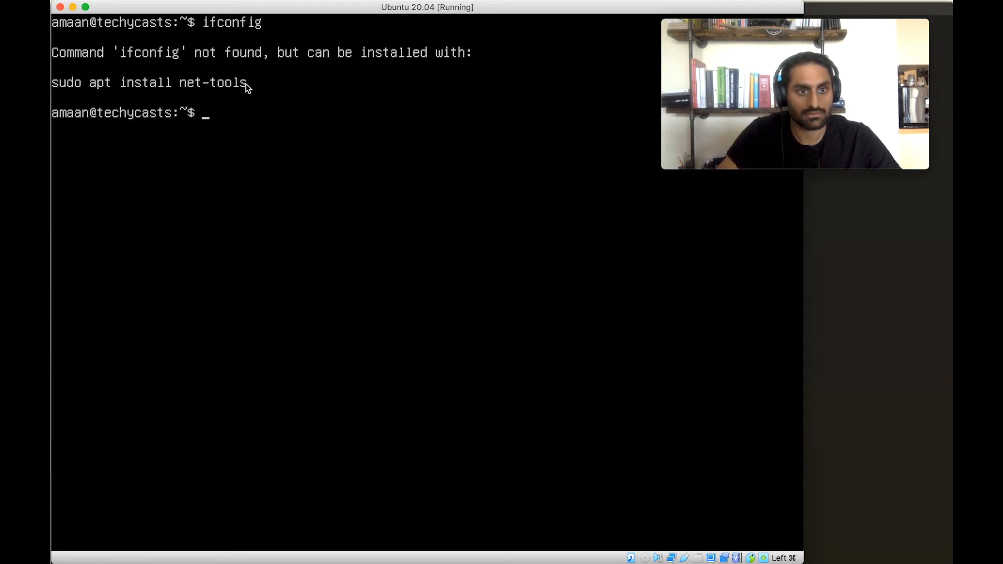
Step: Install the net-tools package with sudo apt install net-tools -y, authorizing it with the account password
type("su")
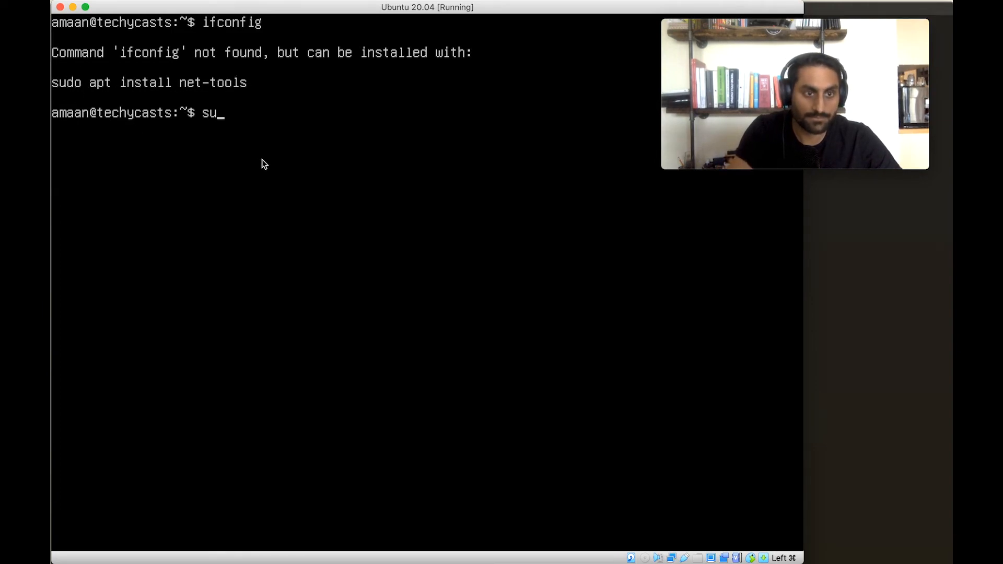
type("do apt install n")
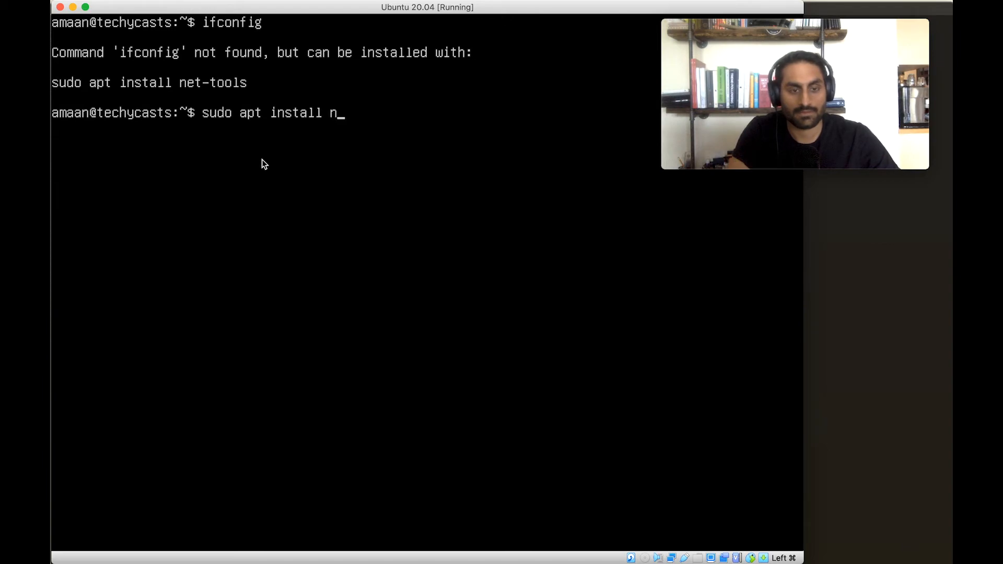
type("et-tools -y")
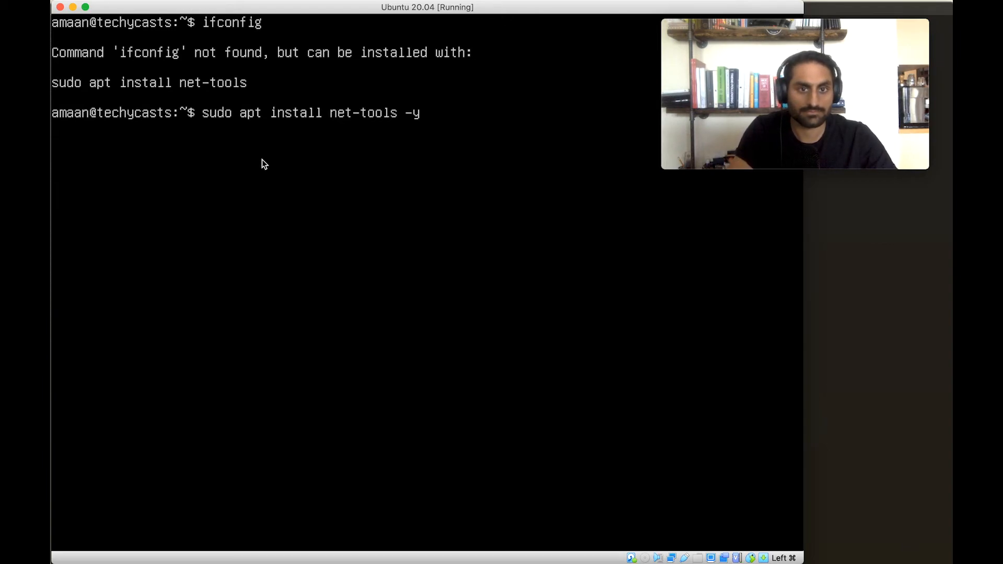
key("Return")
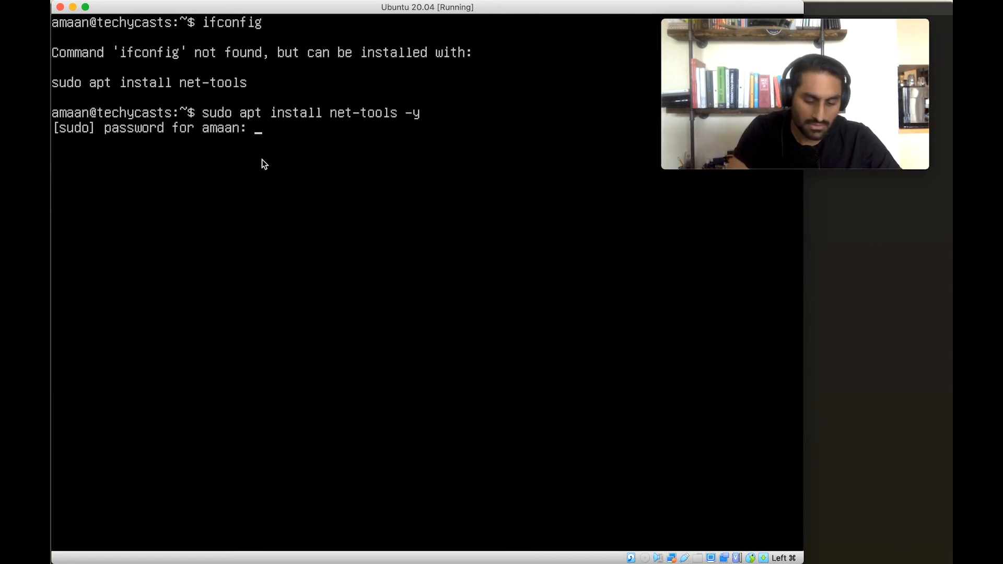
key("Return")
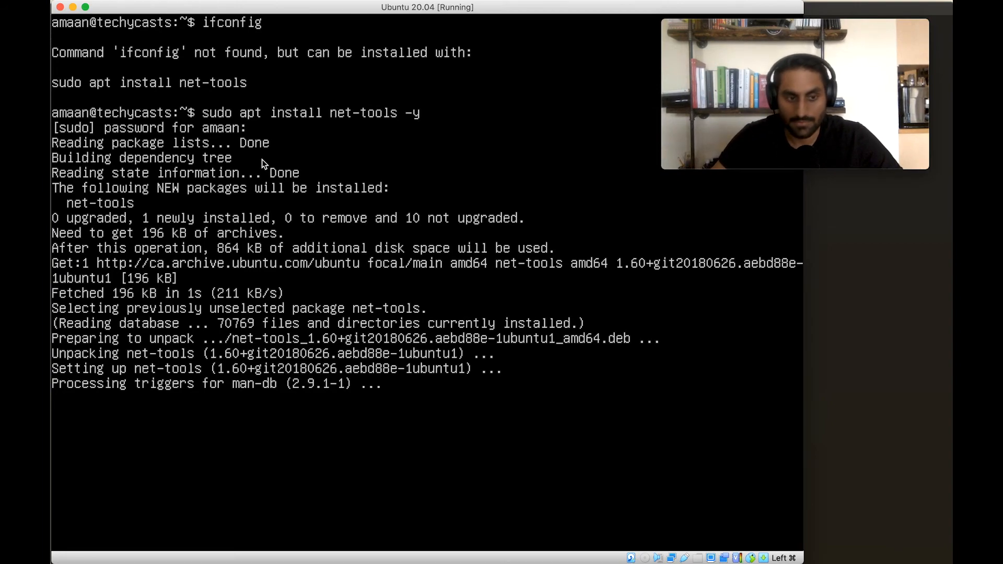
Step: Rerun ifconfig to check the server's network interfaces and IP address, and add a few empty prompt lines below the output
key("Up")
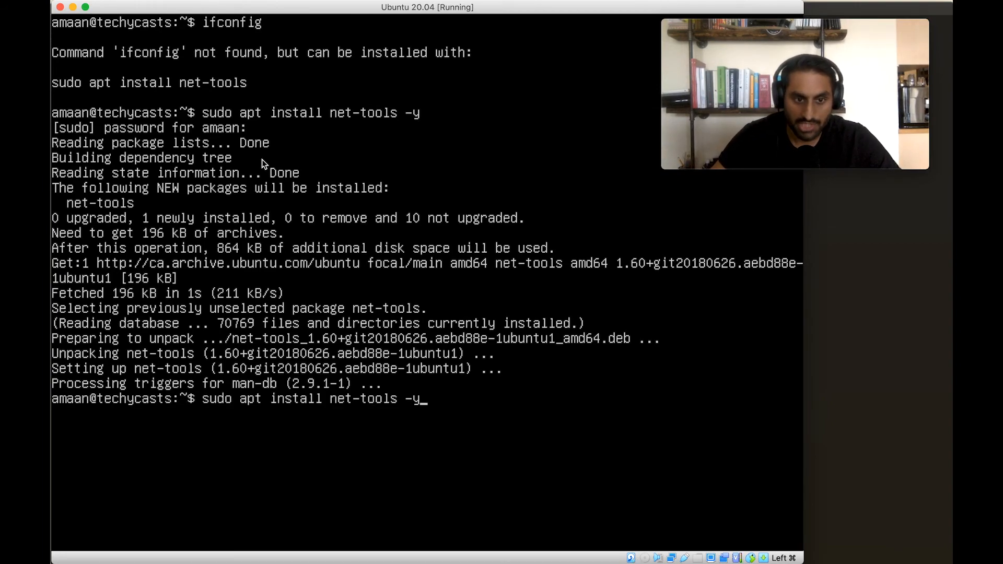
key("Up")
key("Return")
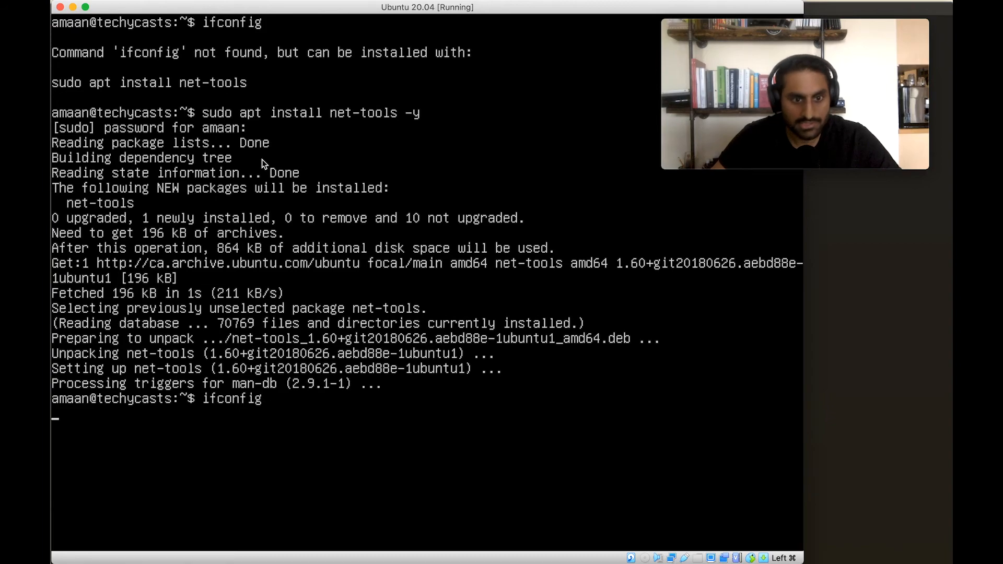
key("Return")
key("Return")
key("Return")
key("Return")
key("Return")
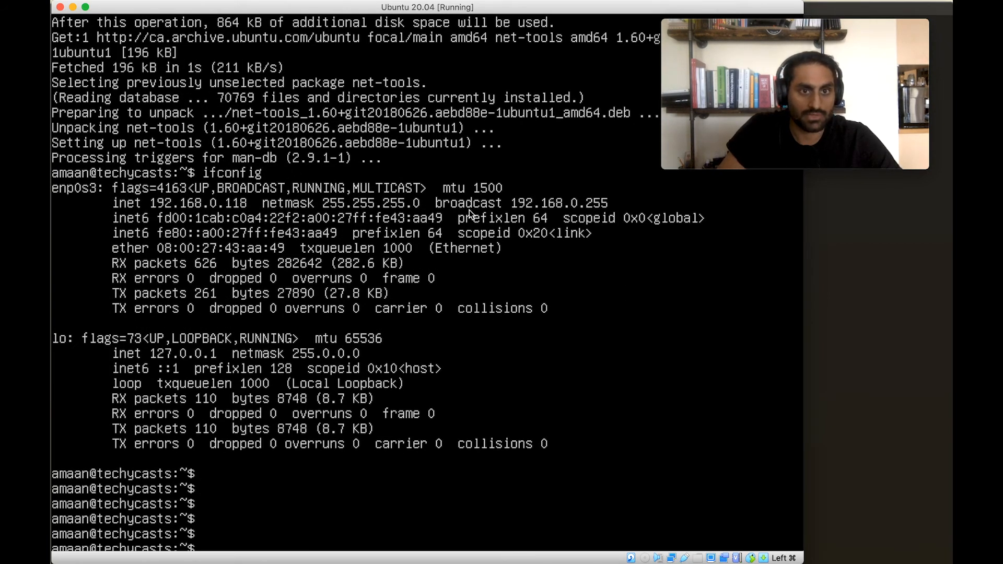
Step: Minimize the virtual machine's window, switch to the Mac's Terminal and start an SSH connection to 192.168.0.118 with the server account's username
key("super+Tab")
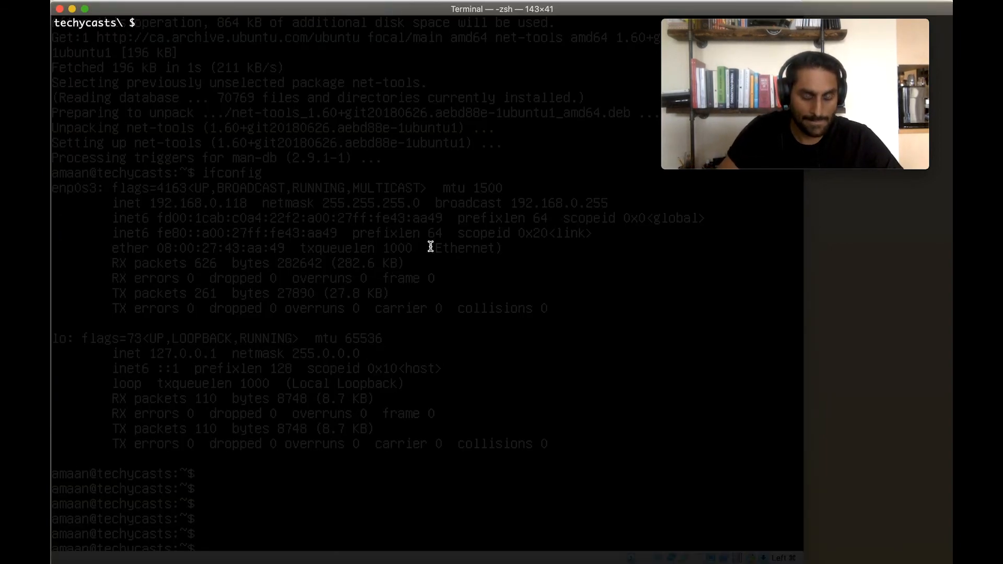
key("super+Tab")
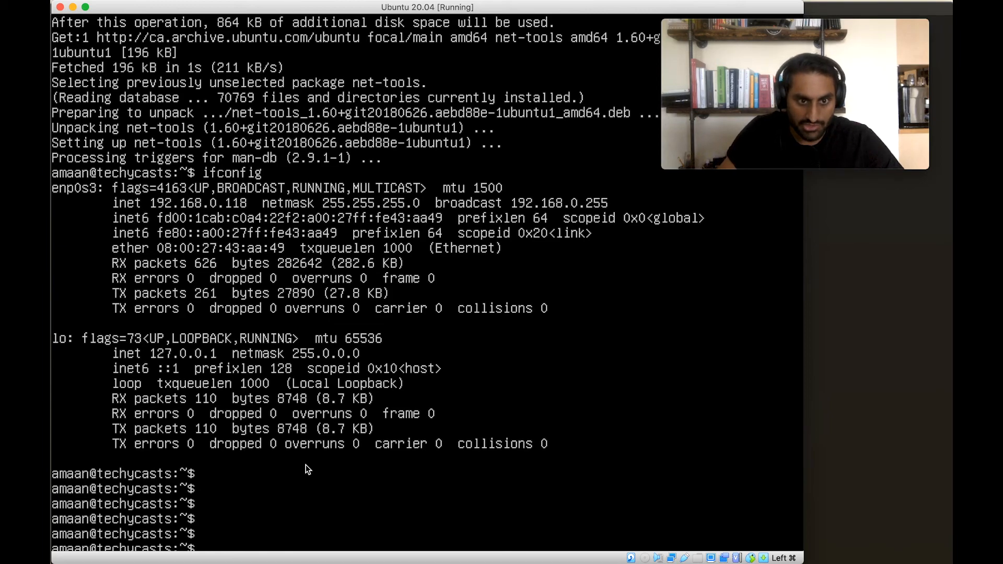
left_click(73, 7)
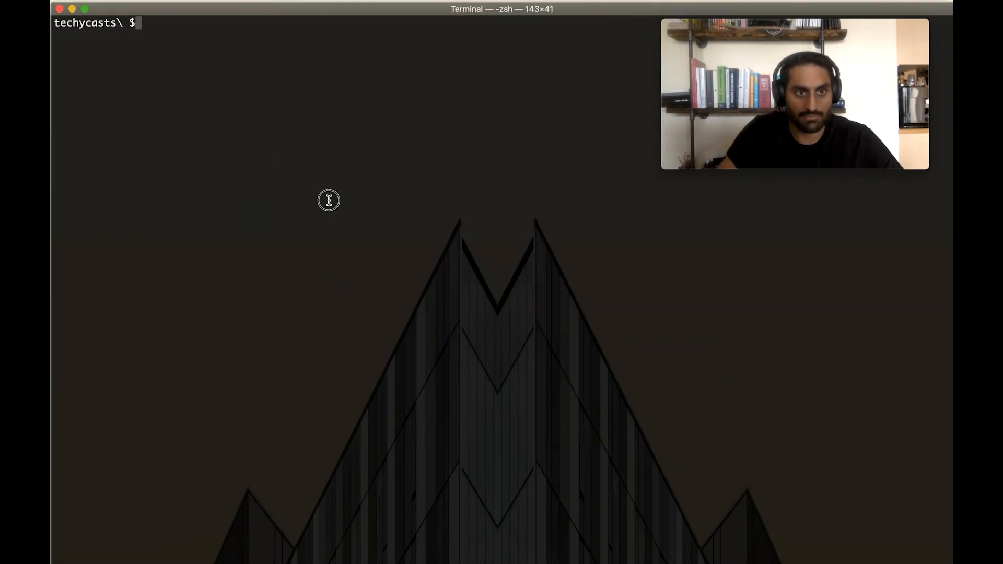
type("ssh ")
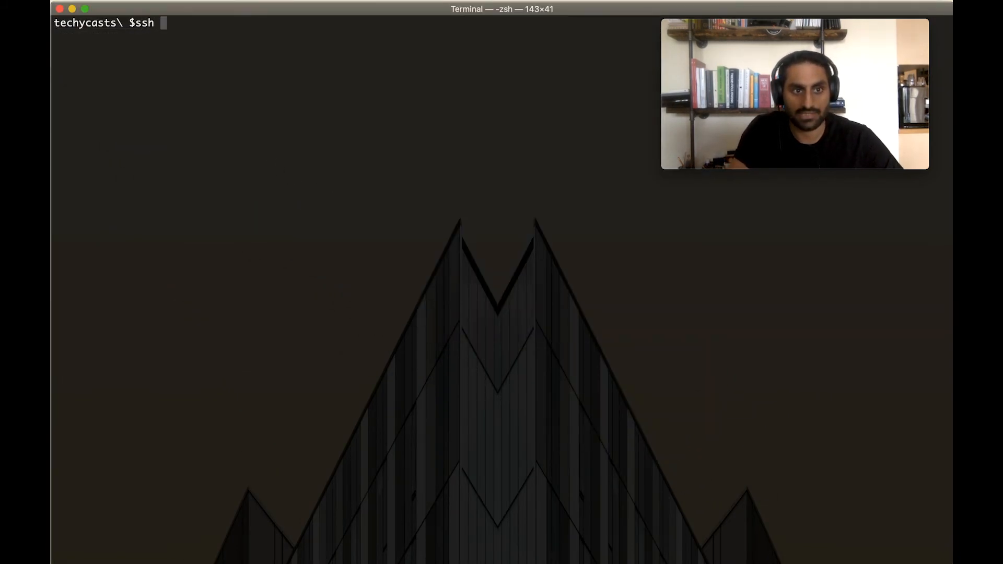
type("amaan@192.168.0.118")
key("Return")
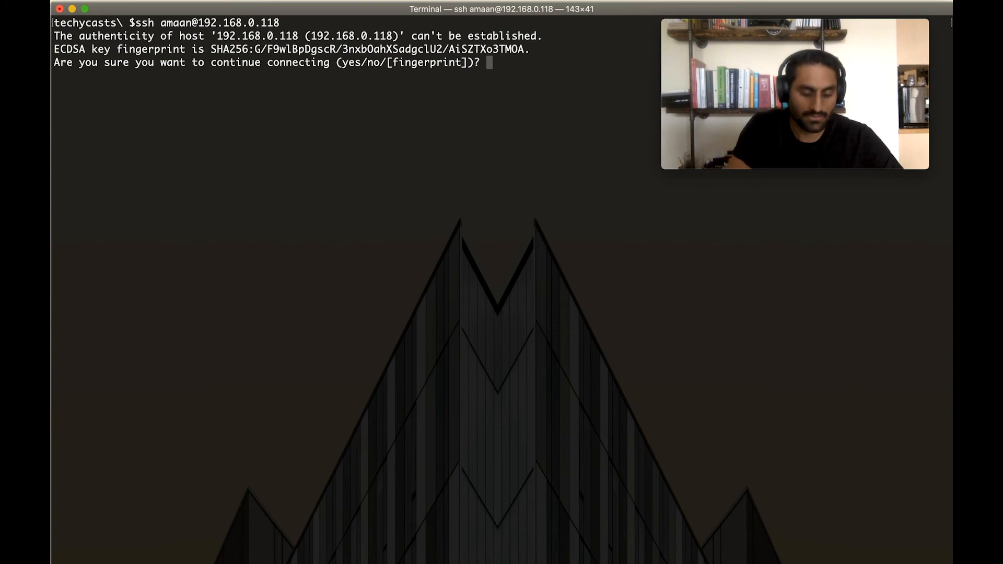
Step: Accept the server's host key with yes and log in over SSH with the account password
type("yes")
key("Return")
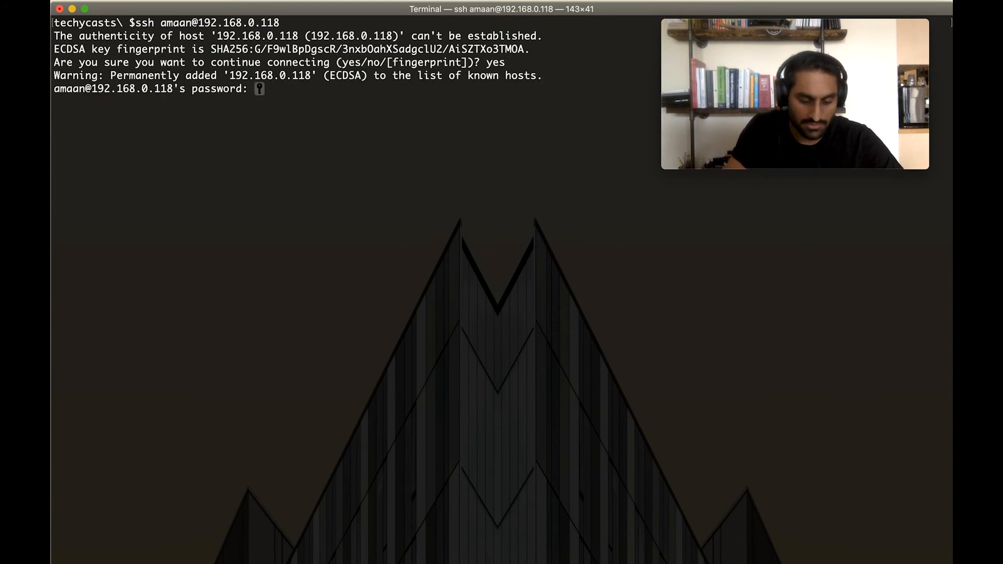
key("Return")
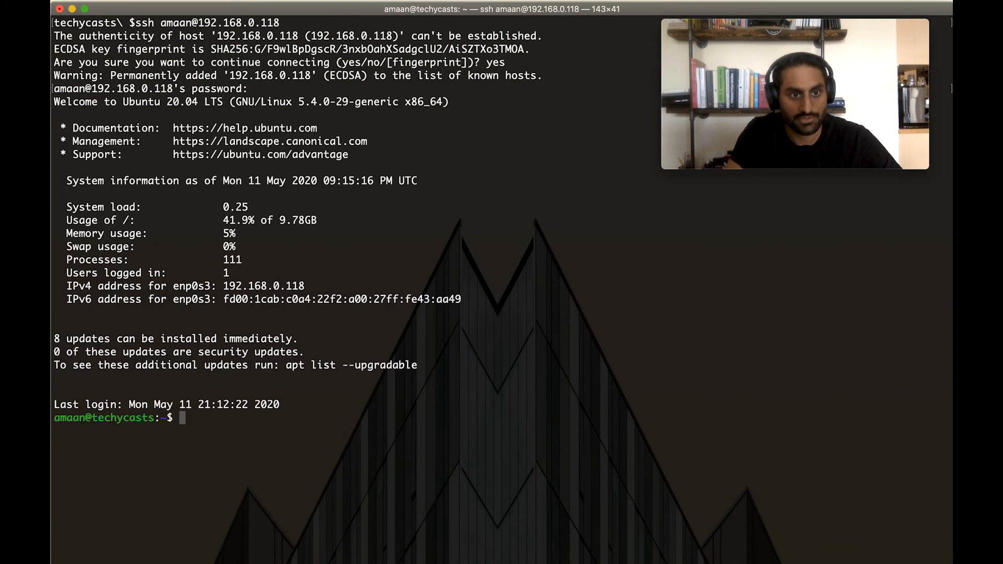